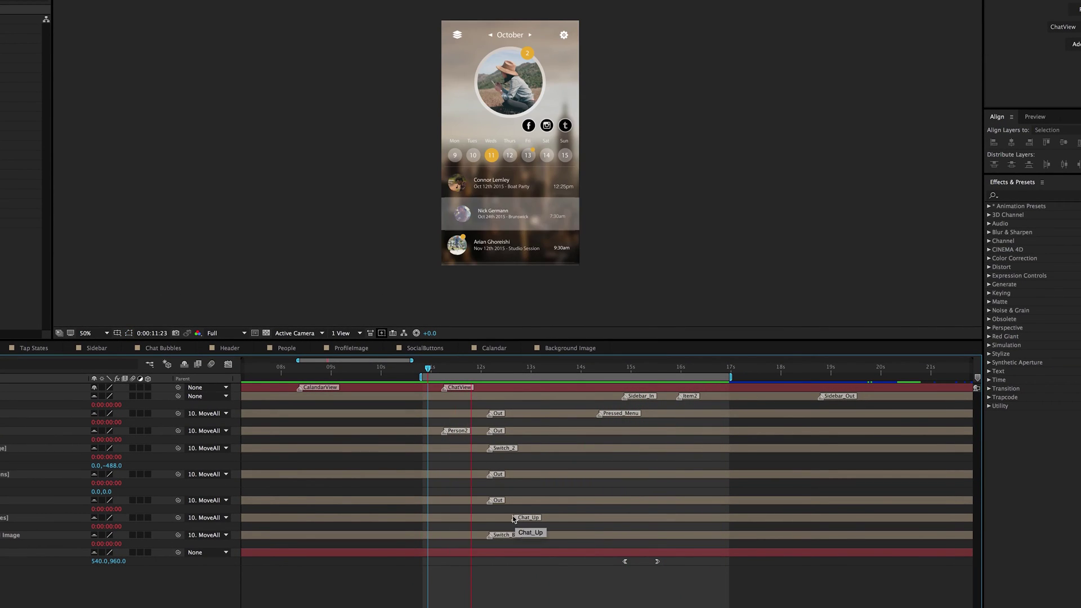
Shift the Person2 trigger marker a few frames later in the User Flow timeline
left_click_drag(454, 434, 469, 433)
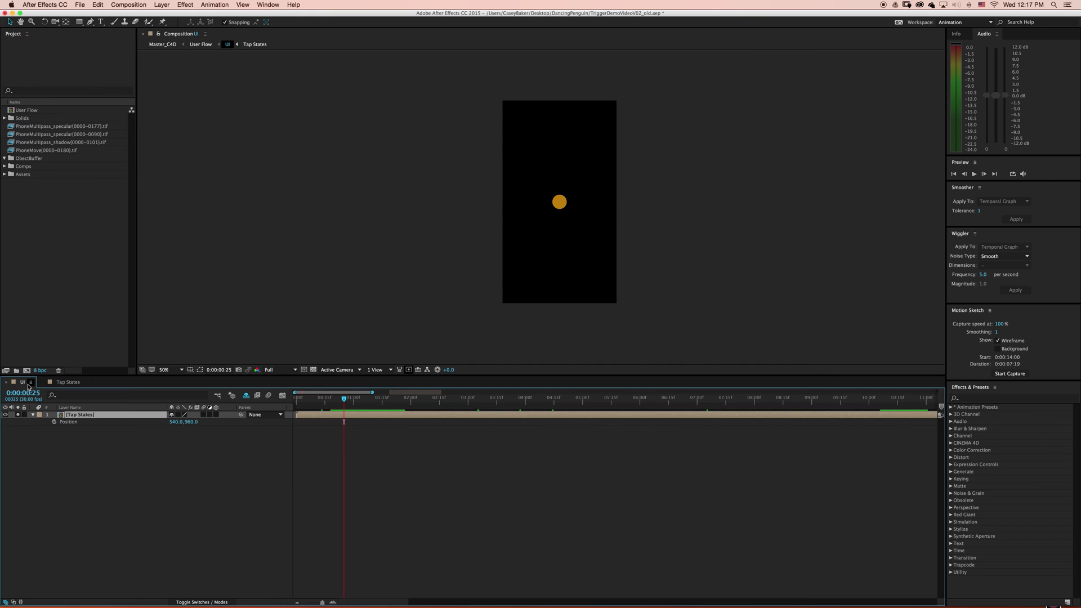
Open and dock the Trigger panel, then Retime the selected Tap States layer to add Time Remap
left_click(122, 446)
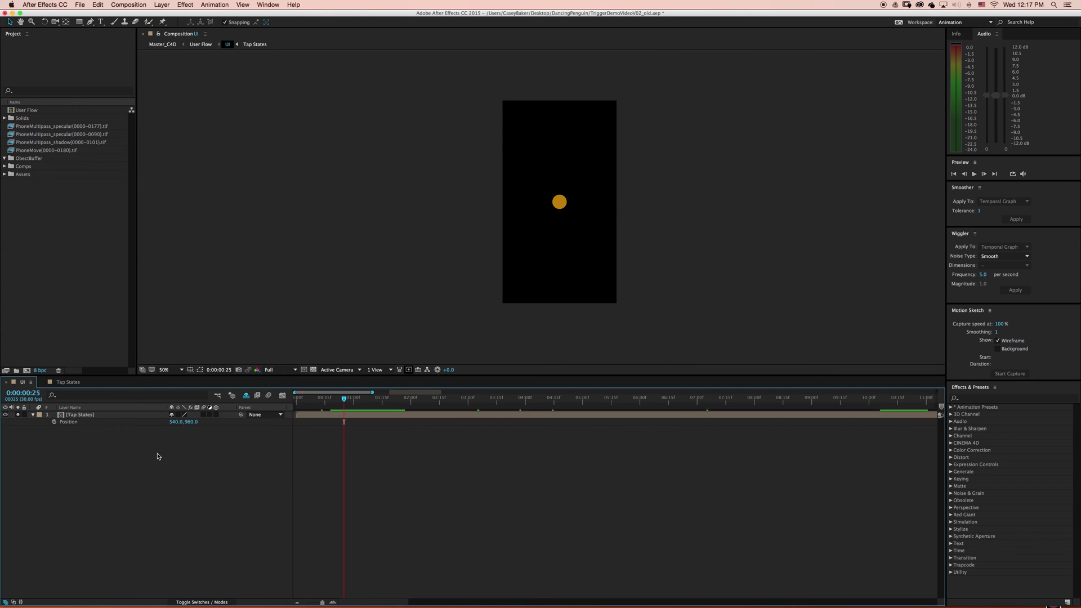
left_click(79, 416)
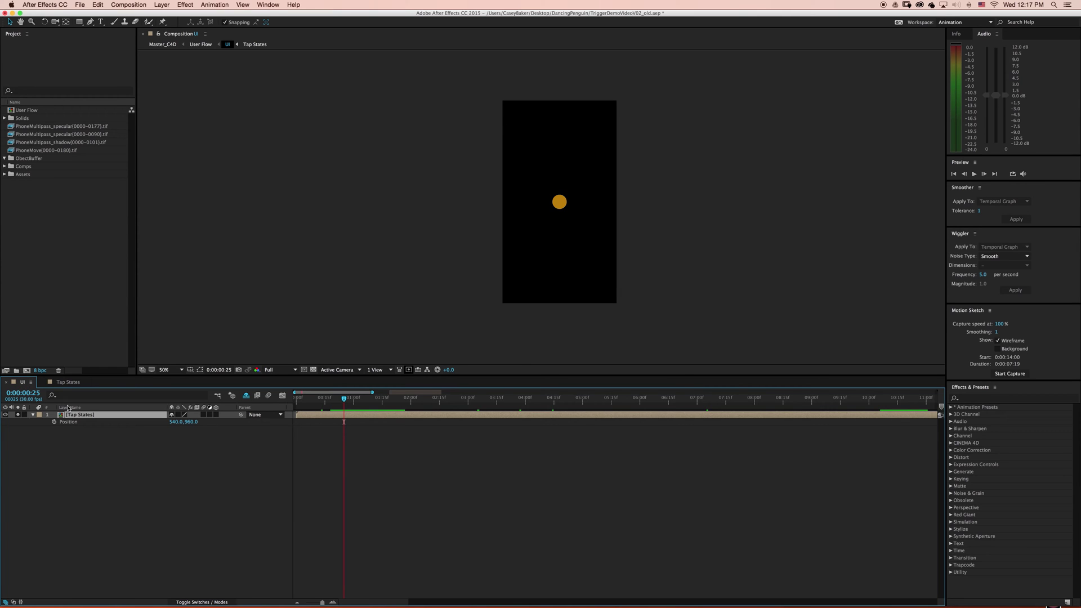
left_click(272, 5)
left_click(348, 307)
mouse_move(635, 106)
left_mouse_down()
mouse_move(651, 112)
mouse_move(980, 57)
left_mouse_up()
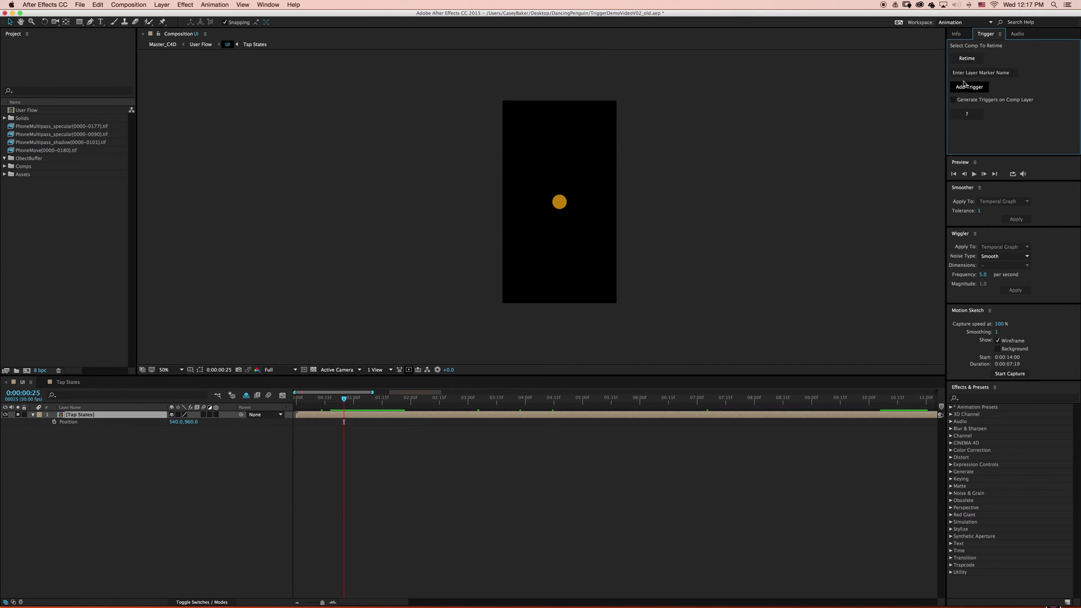
left_click(966, 58)
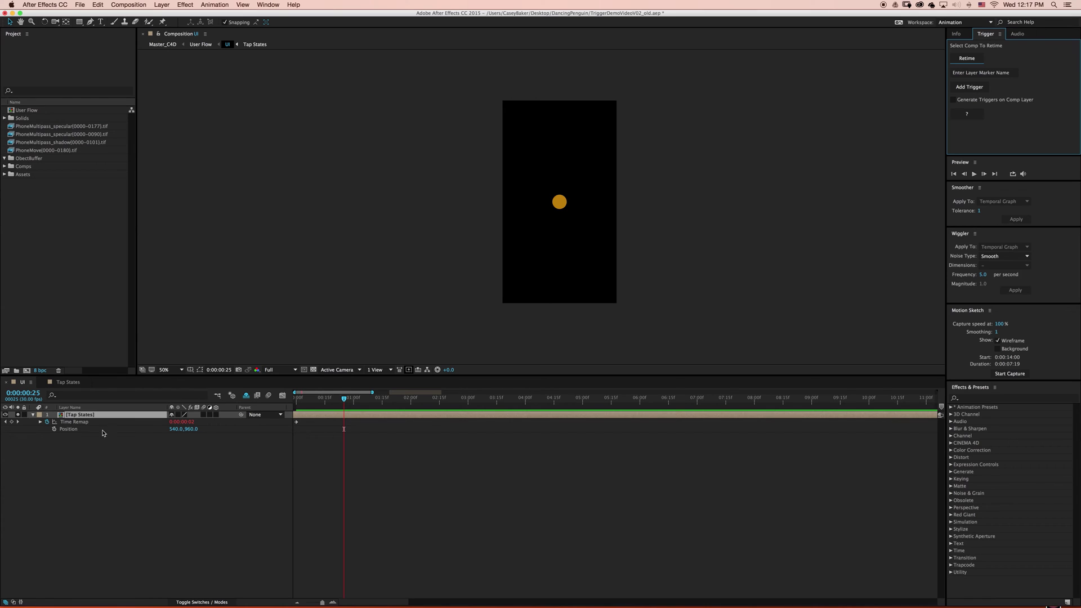
double_click(80, 415)
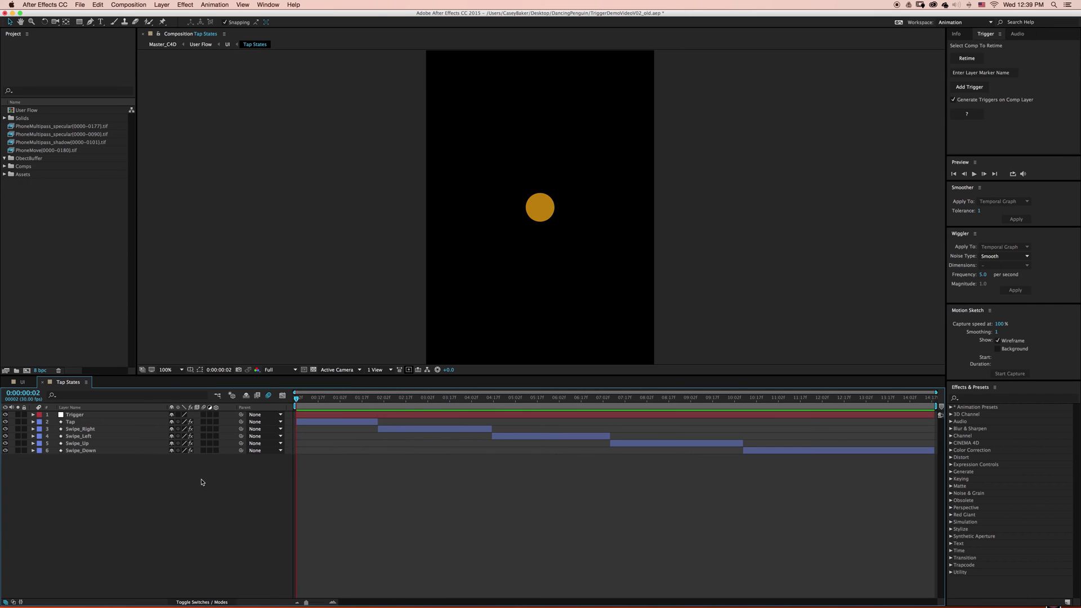
key("space")
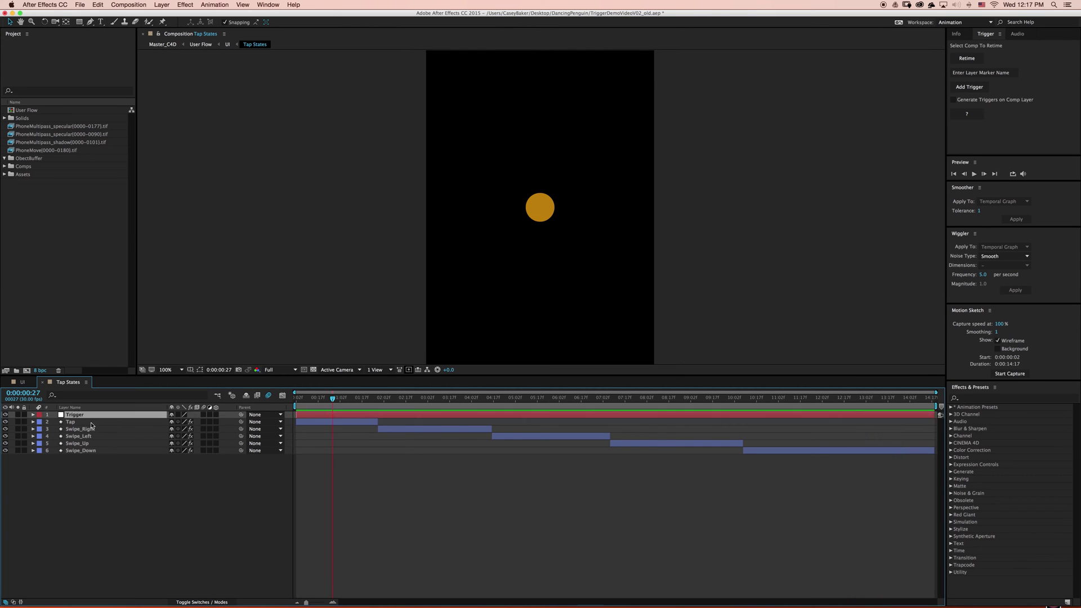
Add triggers for layers Tap through Swipe_Down with Generate Triggers on Comp Layer enabled
left_click(90, 424)
left_click(103, 450, "shift")
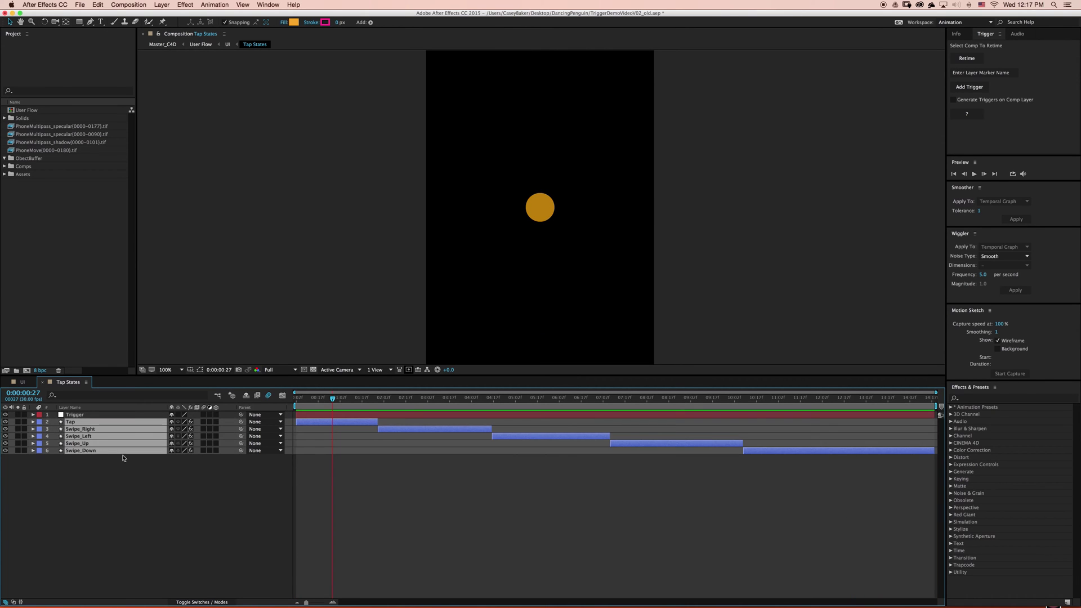
left_click(977, 100)
left_click(973, 89)
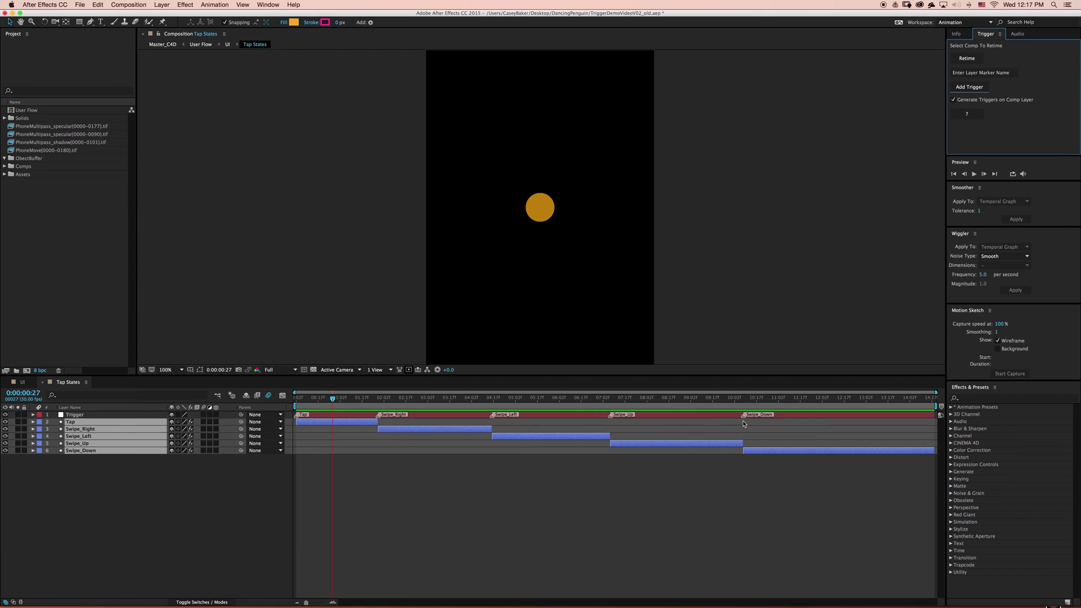
Select the Tap layer alone, then the Swipe_Right layer
left_click(178, 466)
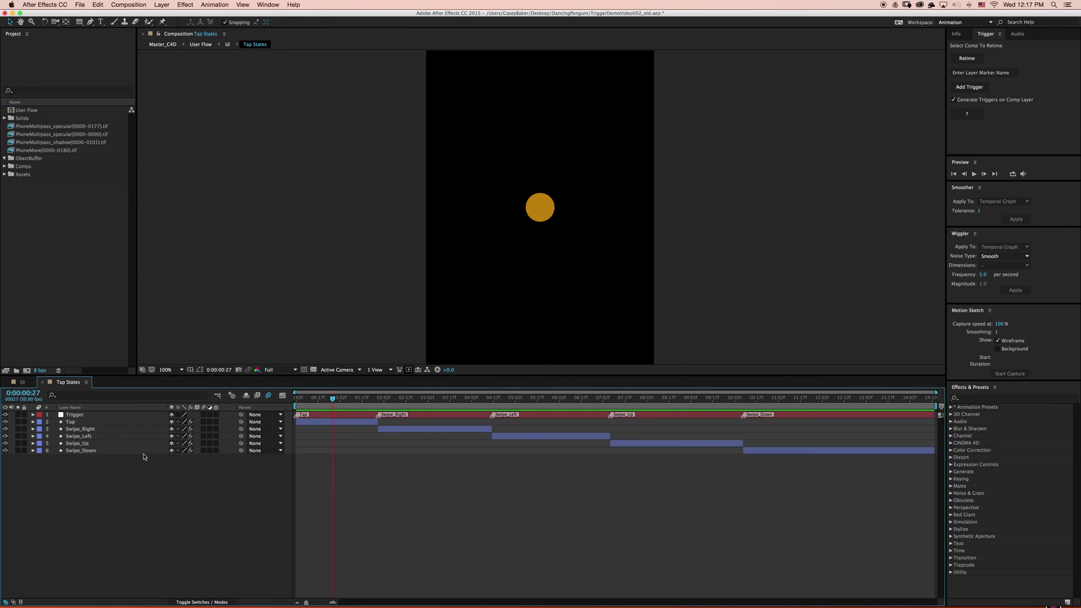
left_click(307, 419)
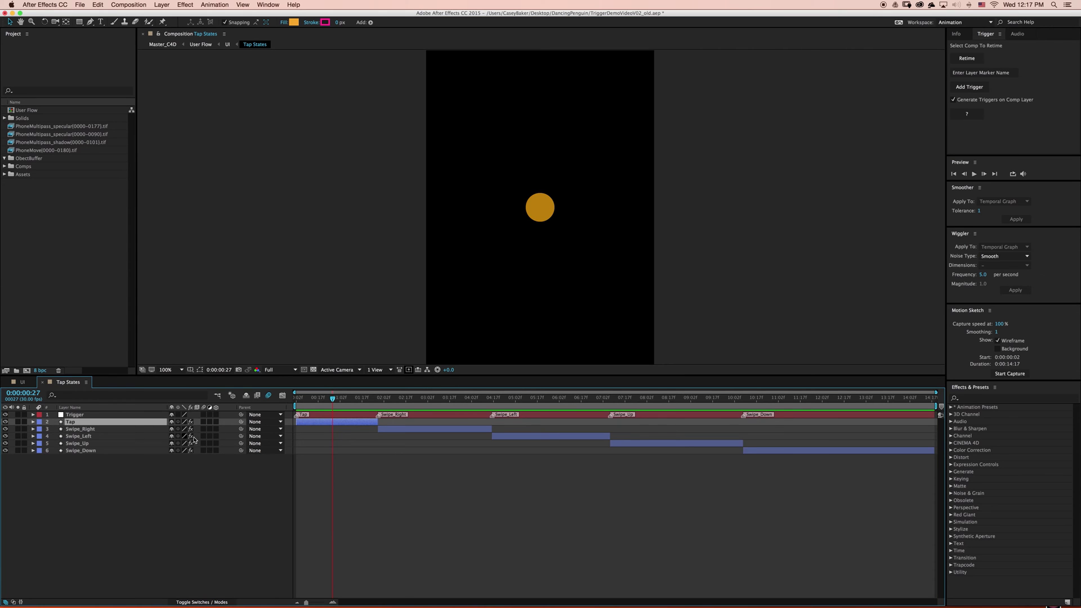
left_click(97, 430)
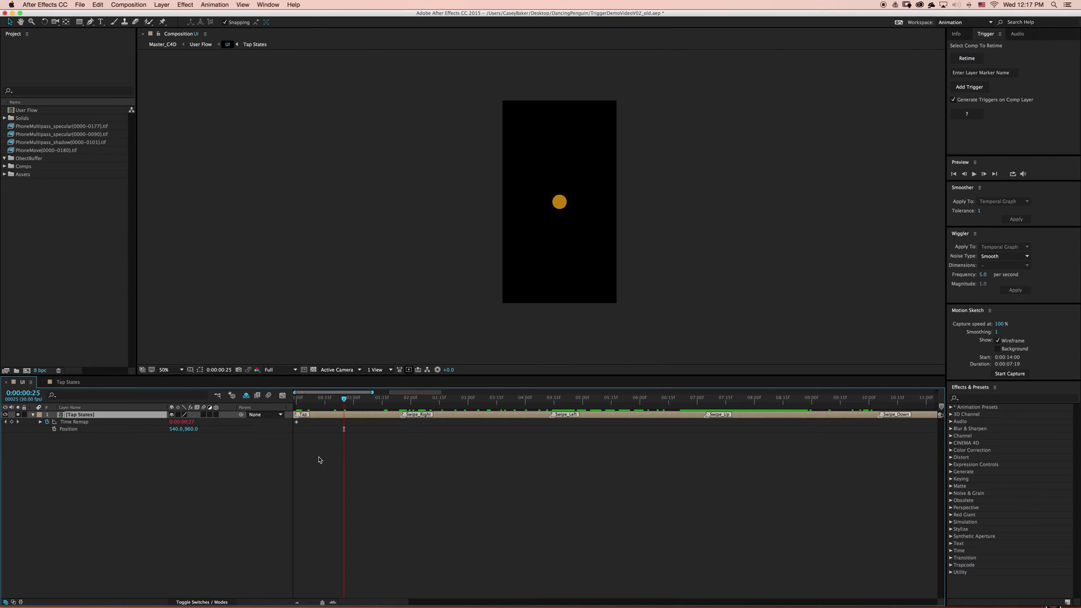
Preview the UI comp and scrub through the Tap States markers, stopping at 3 seconds
key("space")
left_click_drag(403, 405, 424, 417)
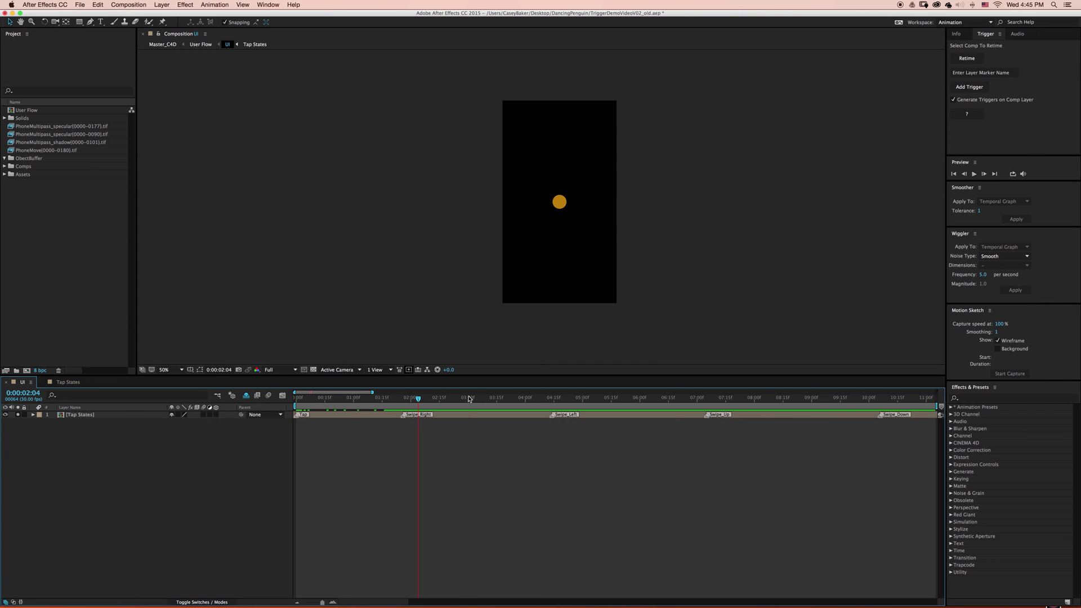
left_click(468, 398)
Move the Tap marker to 3 seconds, end the work area just past 4 seconds, and preview
left_click_drag(297, 417, 468, 422)
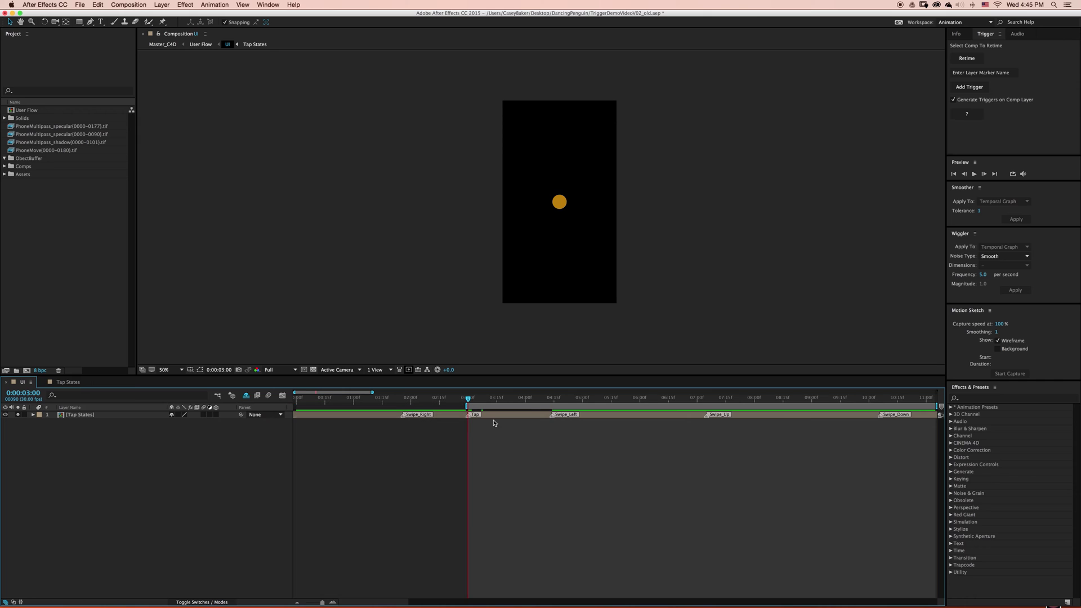
left_click(565, 402)
key("n")
key("space")
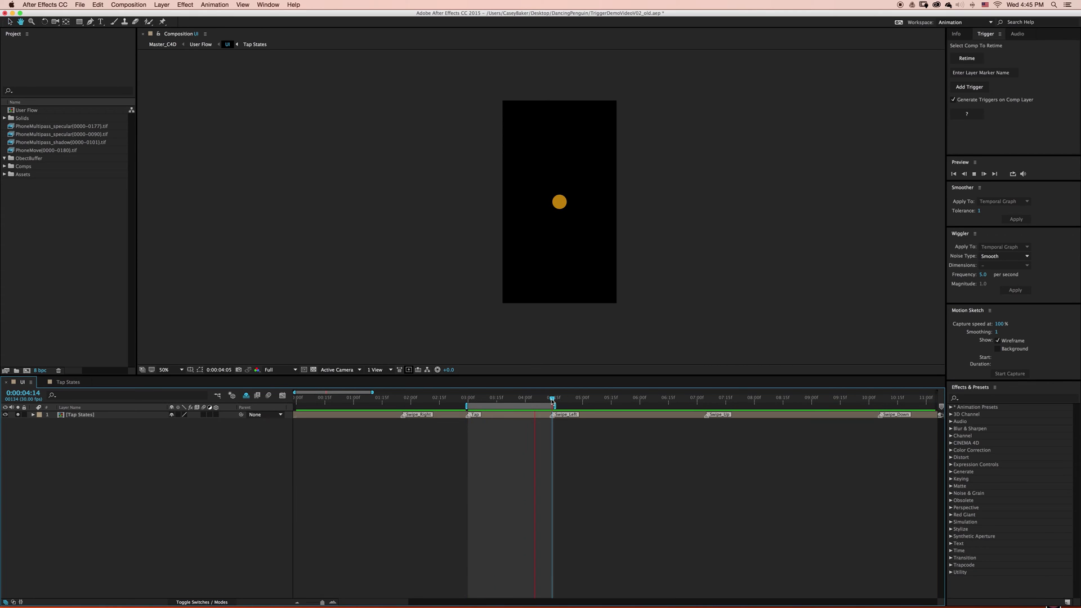
key("space")
Reorder markers: Tap to about 6 seconds, Swipe_Left before Swipe_Right, Swipe_Right at 3 seconds
left_click_drag(470, 418, 644, 417)
left_click_drag(553, 417, 467, 418)
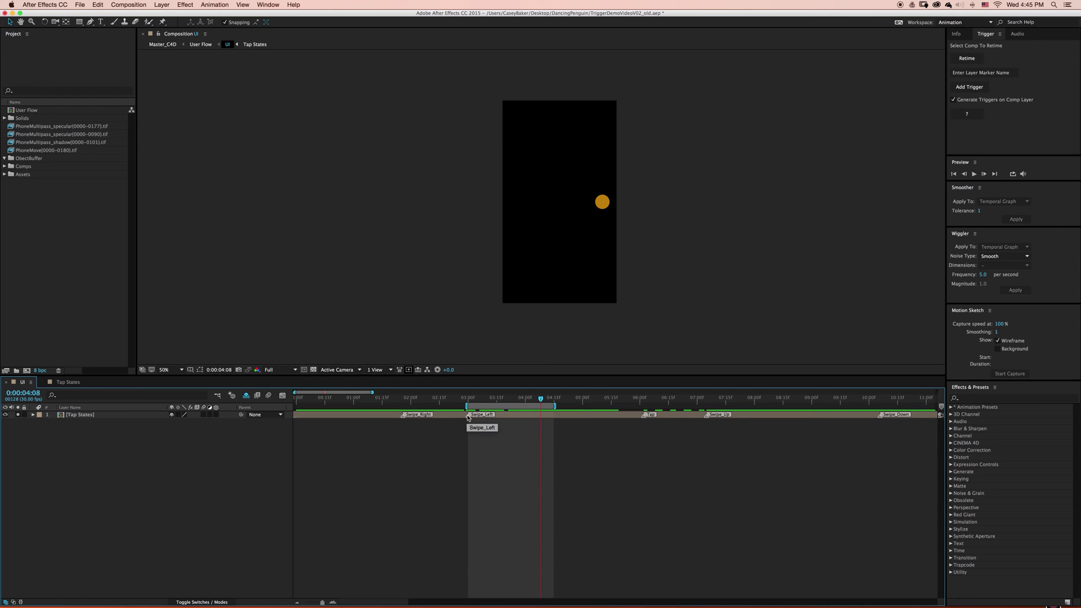
key("space")
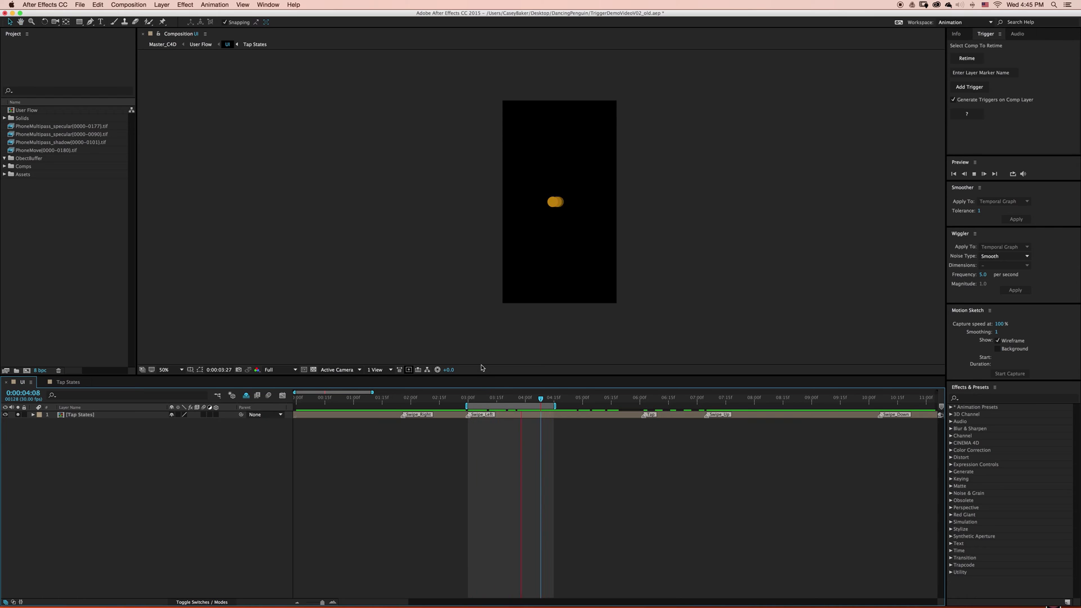
key("space")
left_click_drag(467, 417, 329, 415)
mouse_move(402, 418)
left_mouse_down()
mouse_move(489, 418)
mouse_move(466, 420)
left_mouse_up()
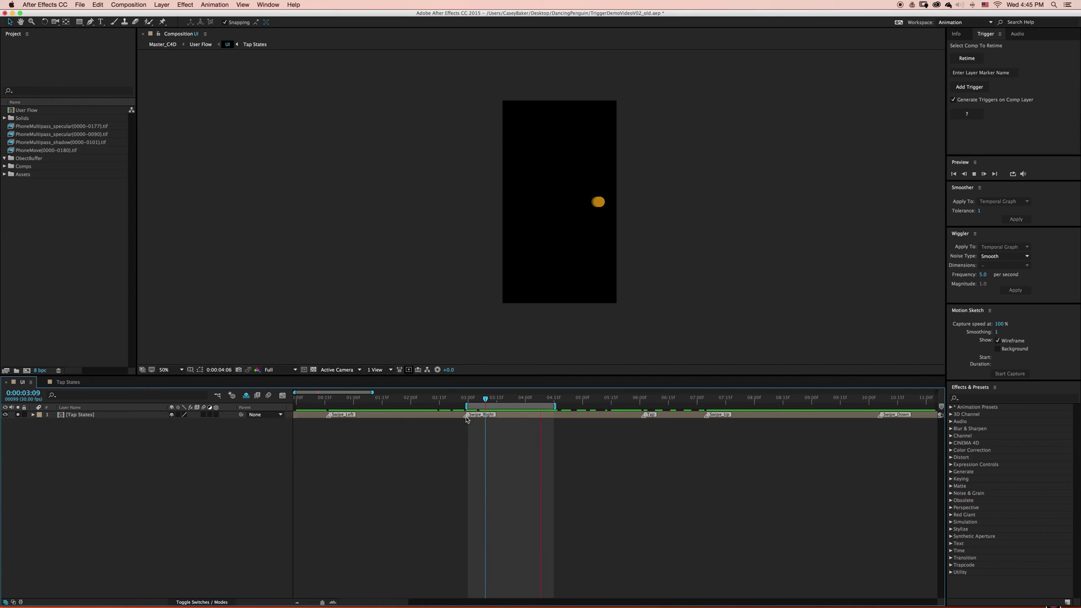
key("space")
Rename the 3-second Swipe_Right marker to Swipe_Up and preview the new order
double_click(467, 419)
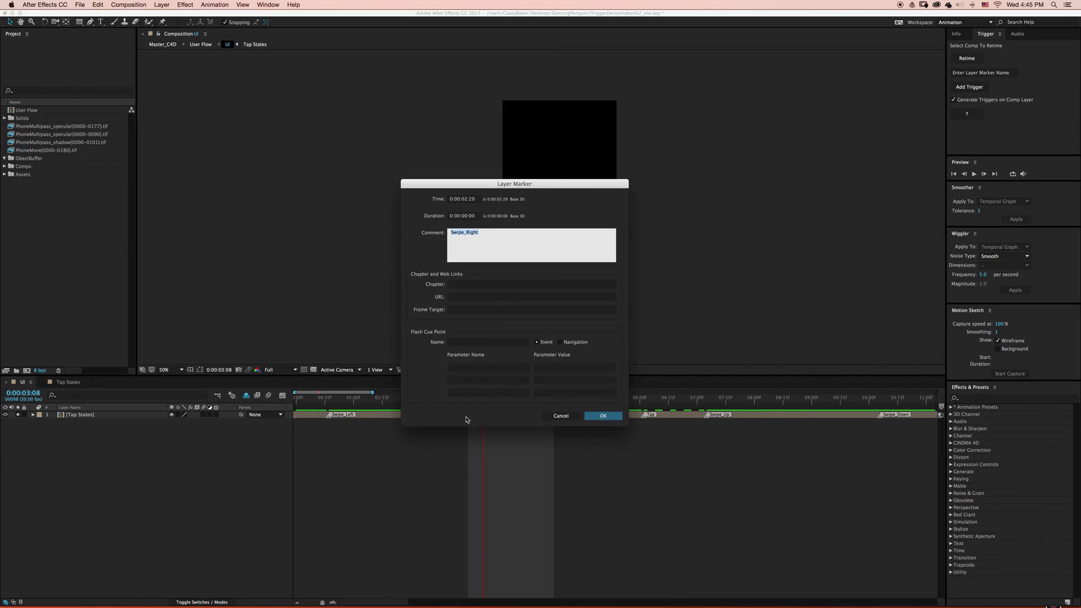
left_click(476, 233)
type("Up")
left_click(603, 415)
key("space")
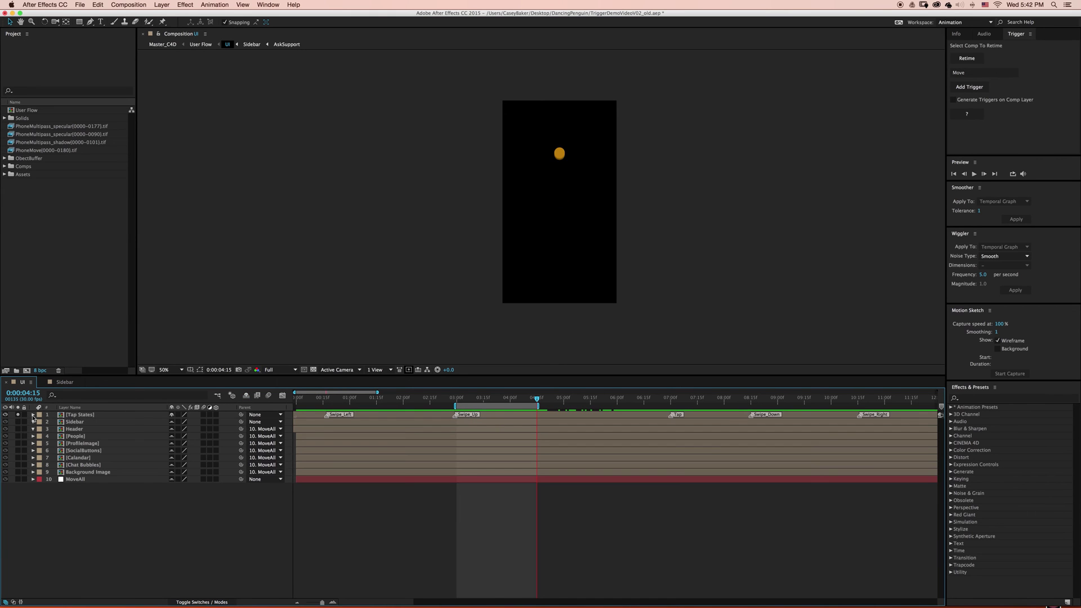
Solo Sidebar instead of Tap States, hide shy layers, then open and scrub the Sidebar precomp
left_click(17, 414)
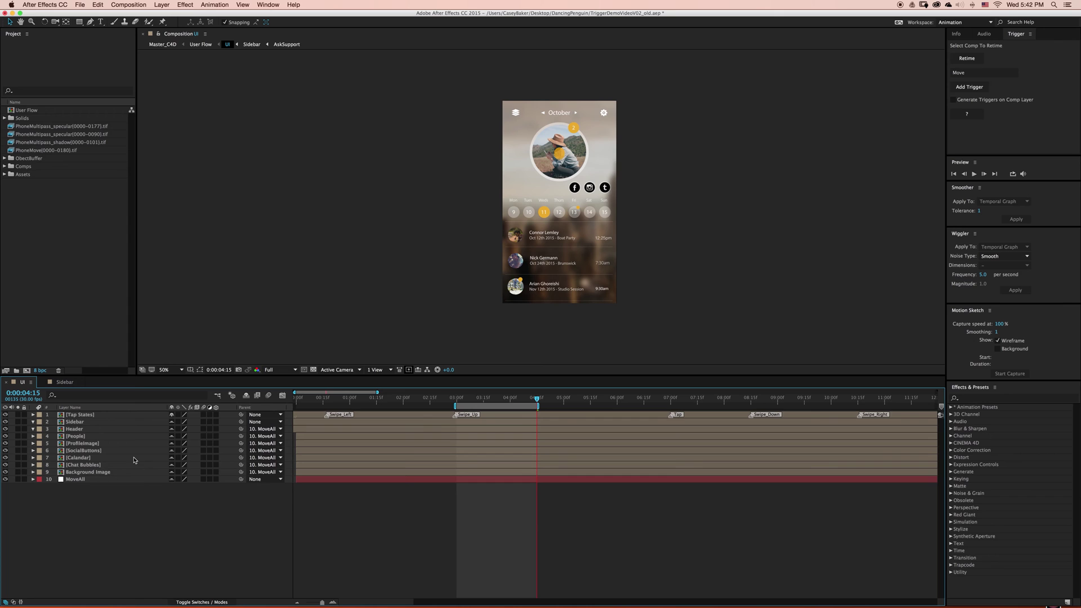
left_click(84, 423)
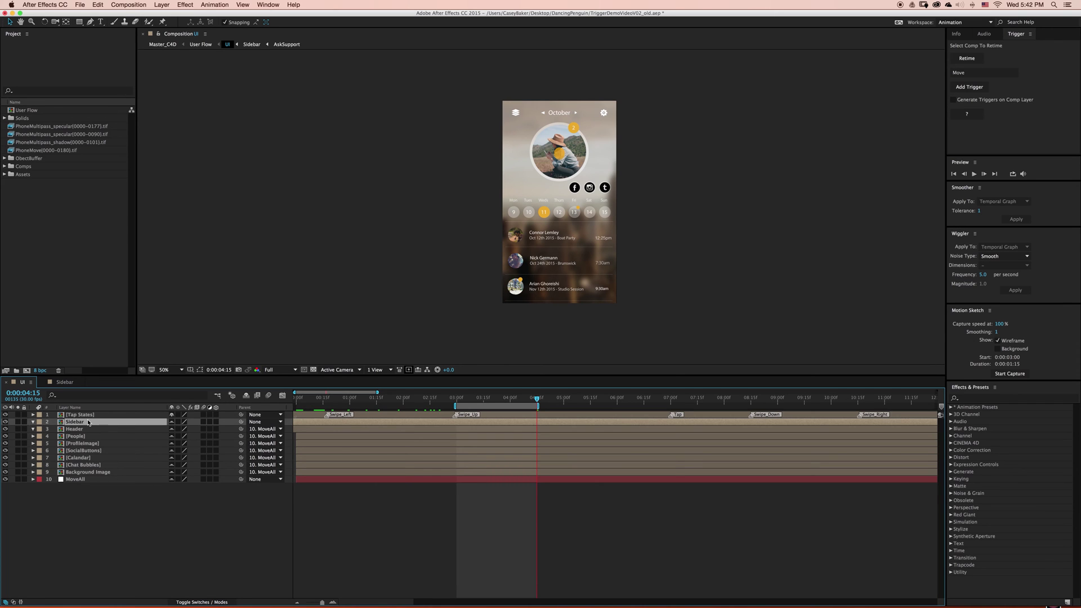
left_click(18, 421)
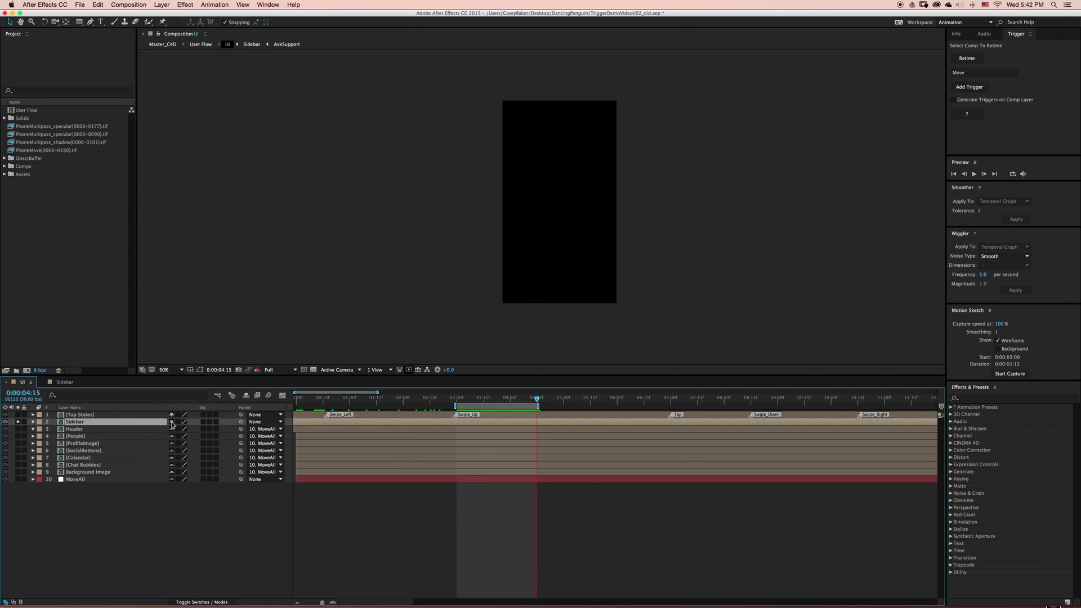
left_click(246, 395)
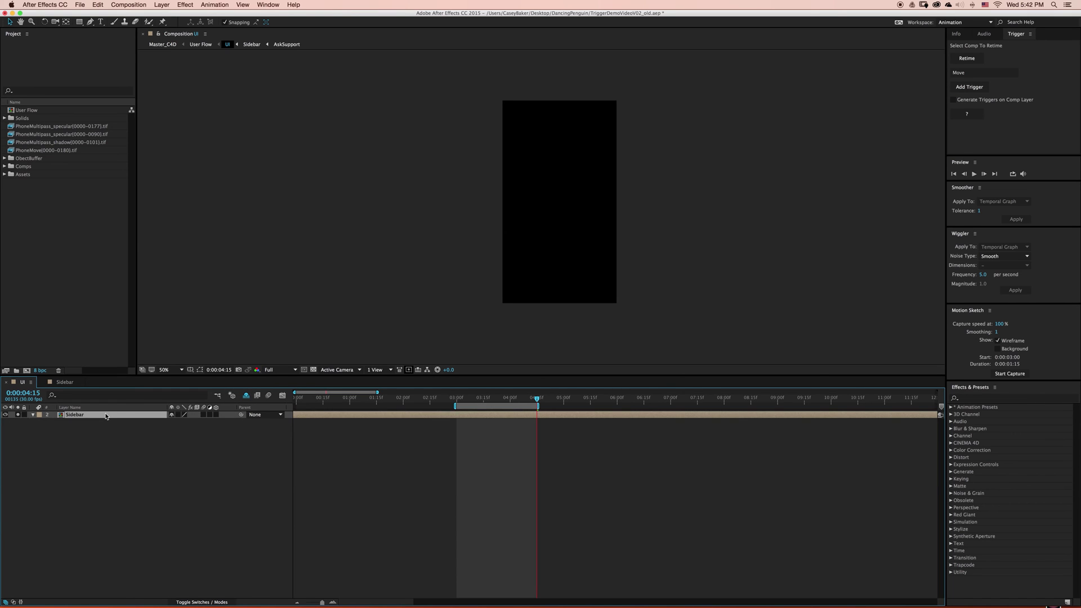
double_click(94, 417)
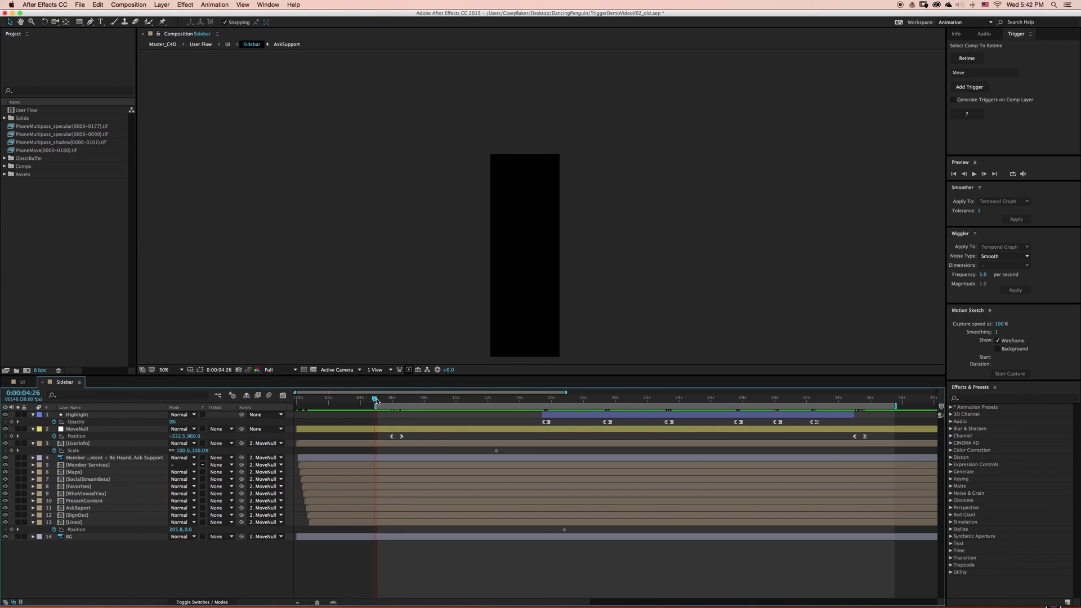
left_click_drag(375, 399, 885, 404)
At 37 seconds, add a trigger for the Highlight layer, accepting a new Trigger null
left_click_drag(885, 404, 887, 405)
left_click(570, 415)
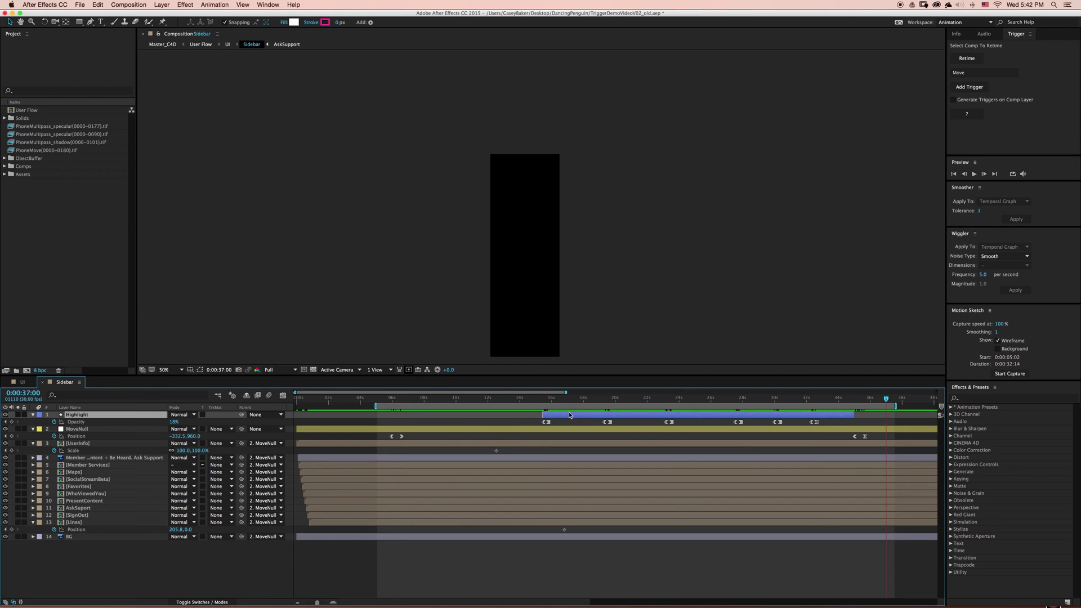
left_click(969, 88)
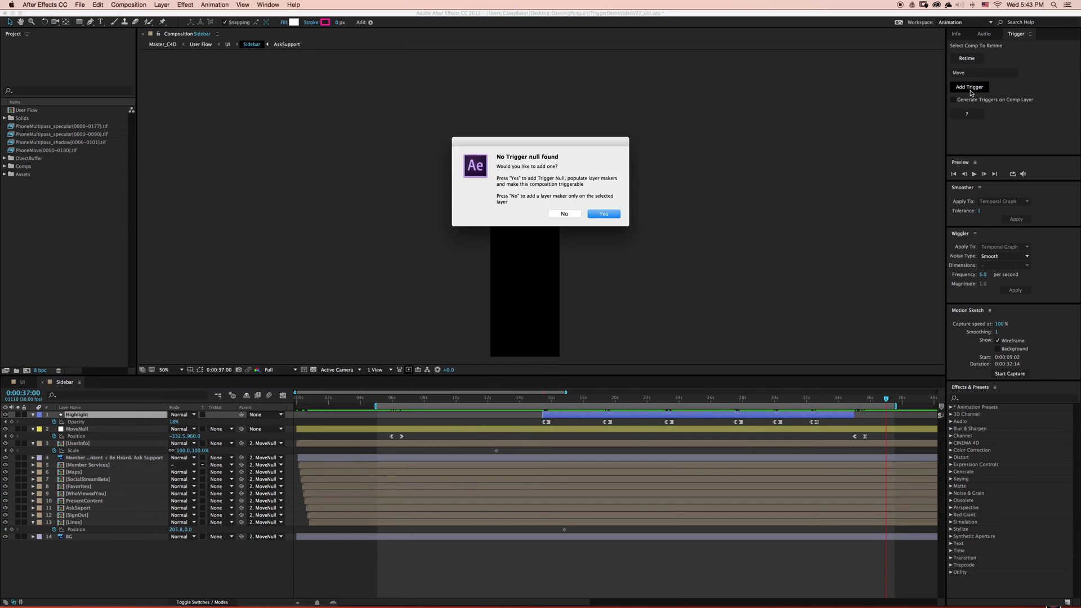
left_click(586, 214)
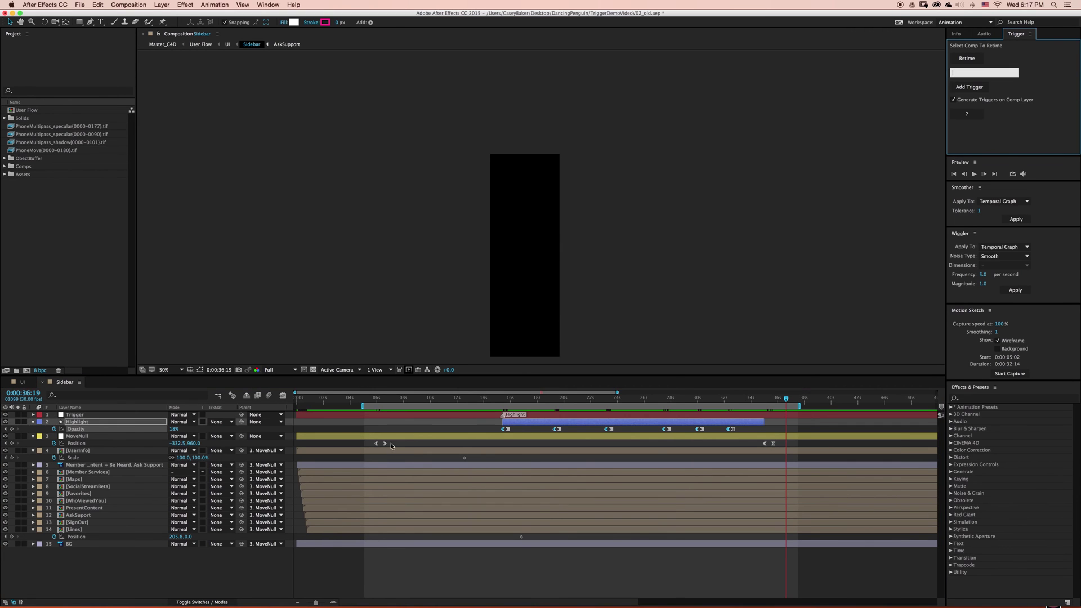
Add HighlightItem trigger markers at the Highlight layer's three Opacity keyframes
left_click(391, 446)
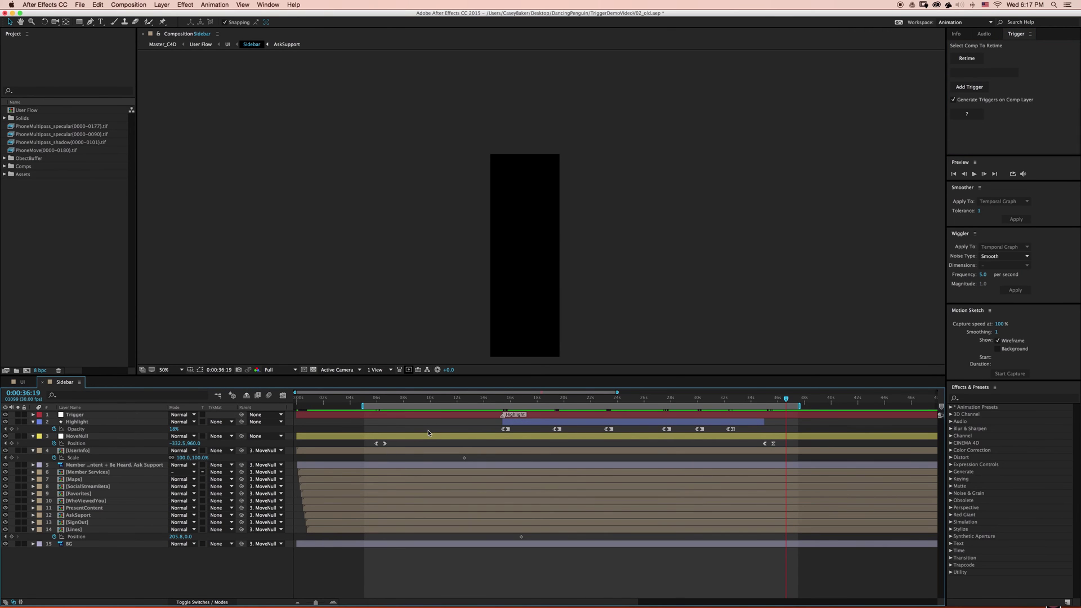
left_click(505, 429)
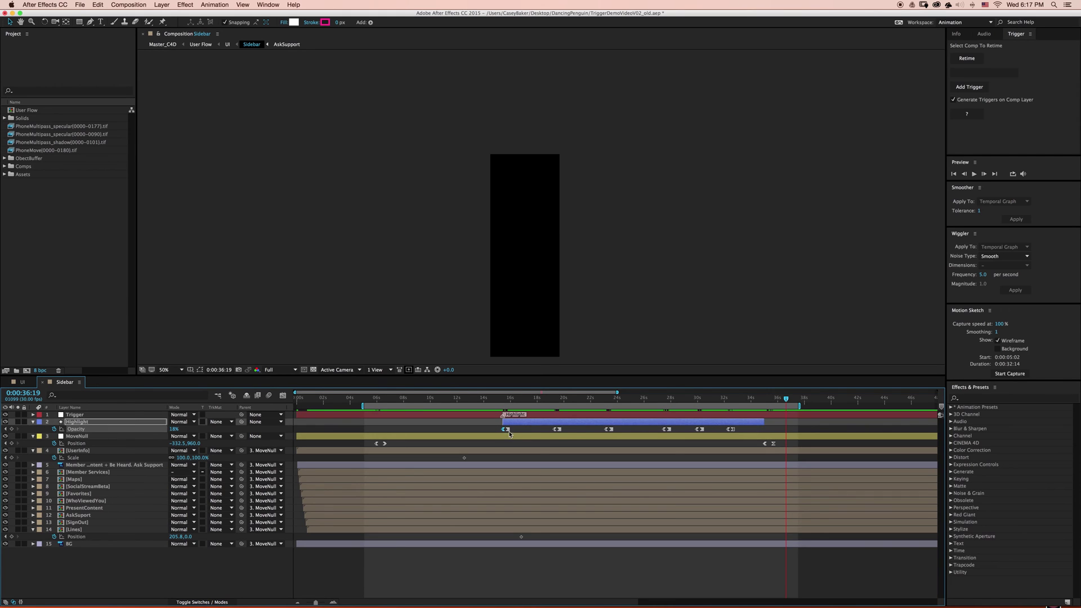
left_click(556, 430, "shift")
left_click(609, 430, "shift")
left_click(959, 75)
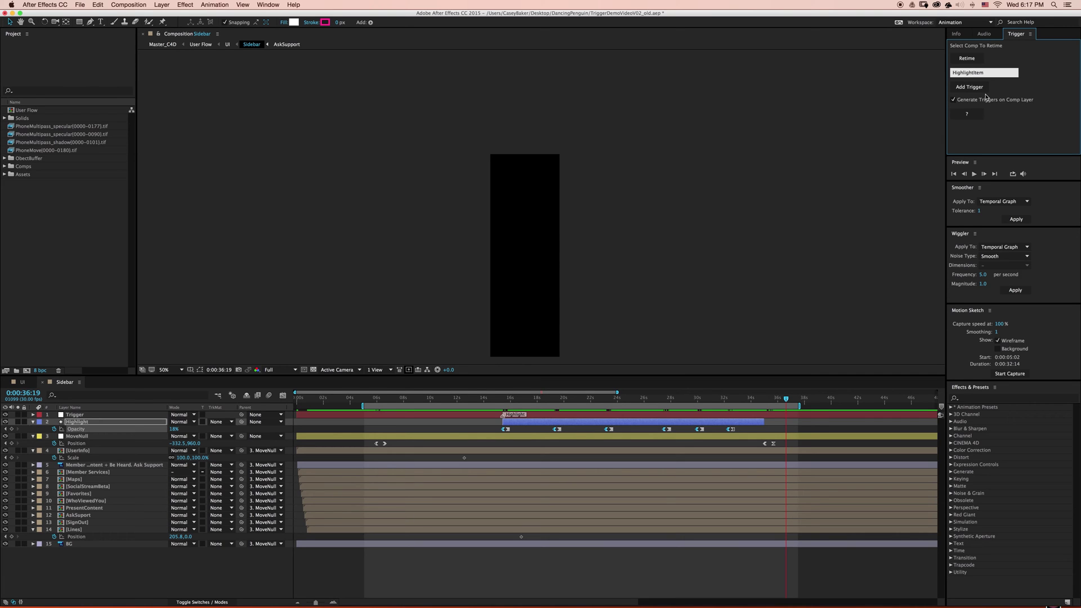
left_click(974, 89)
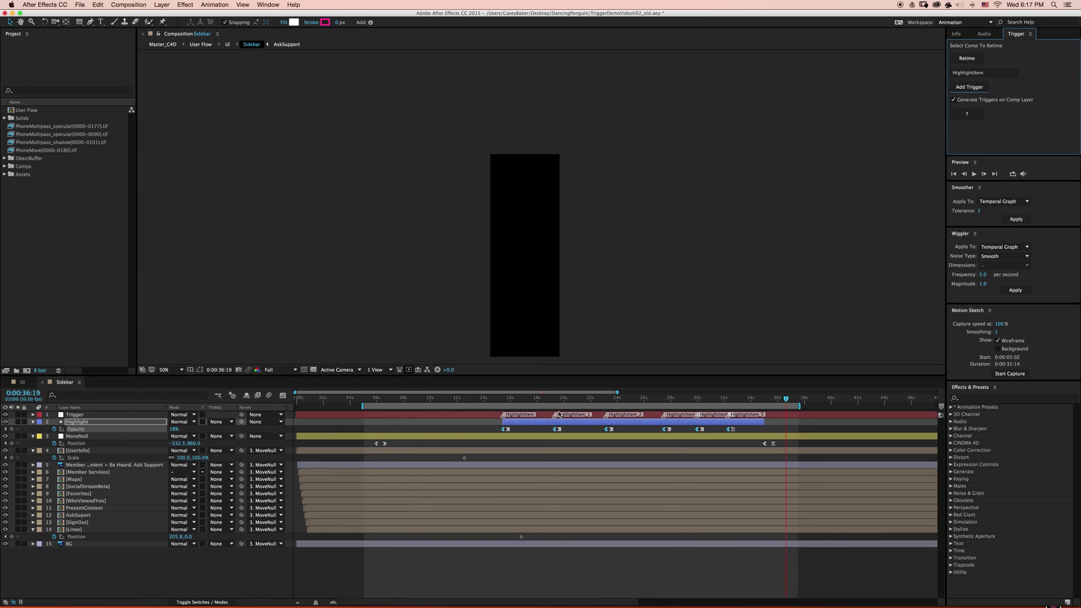
key("equal")
key("equal")
key("equal")
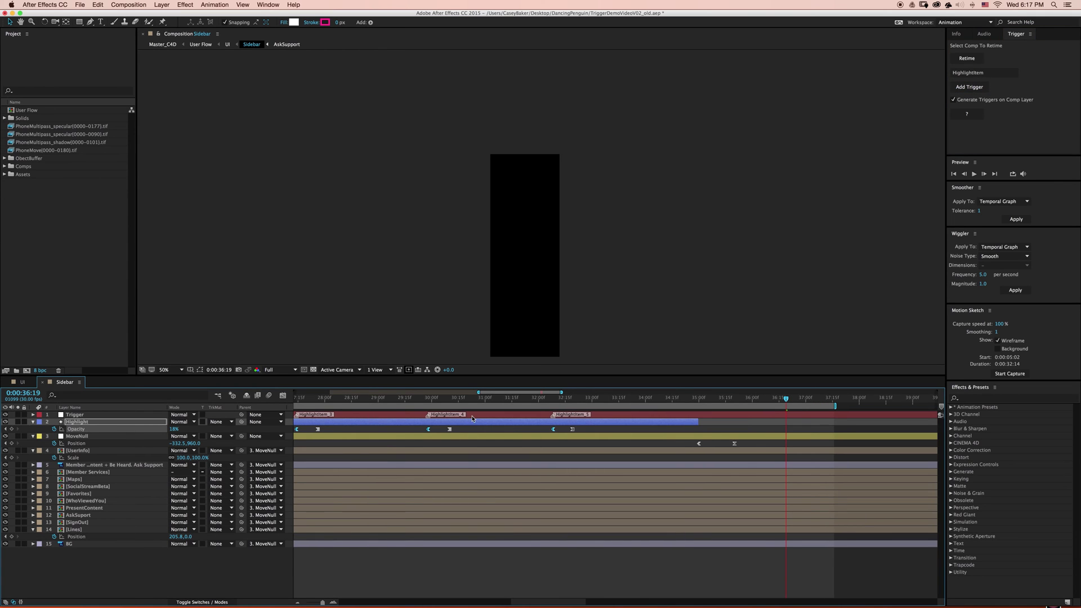
key("minus")
key("minus")
key("minus")
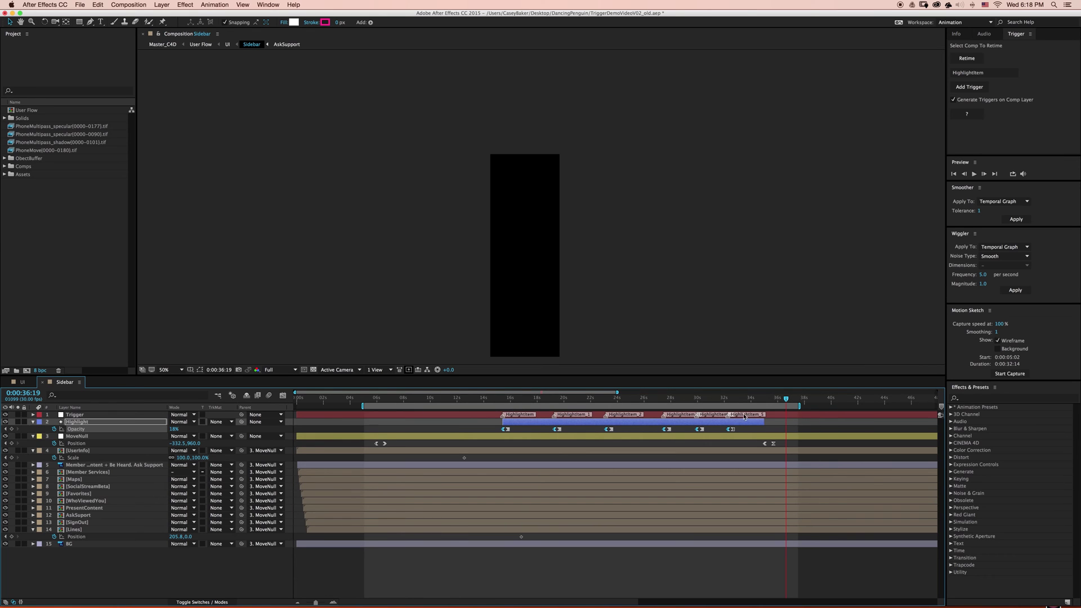
key("Tab")
Switch to the UI comp and scrub to 30 seconds to watch the sidebar highlights
left_click(175, 398)
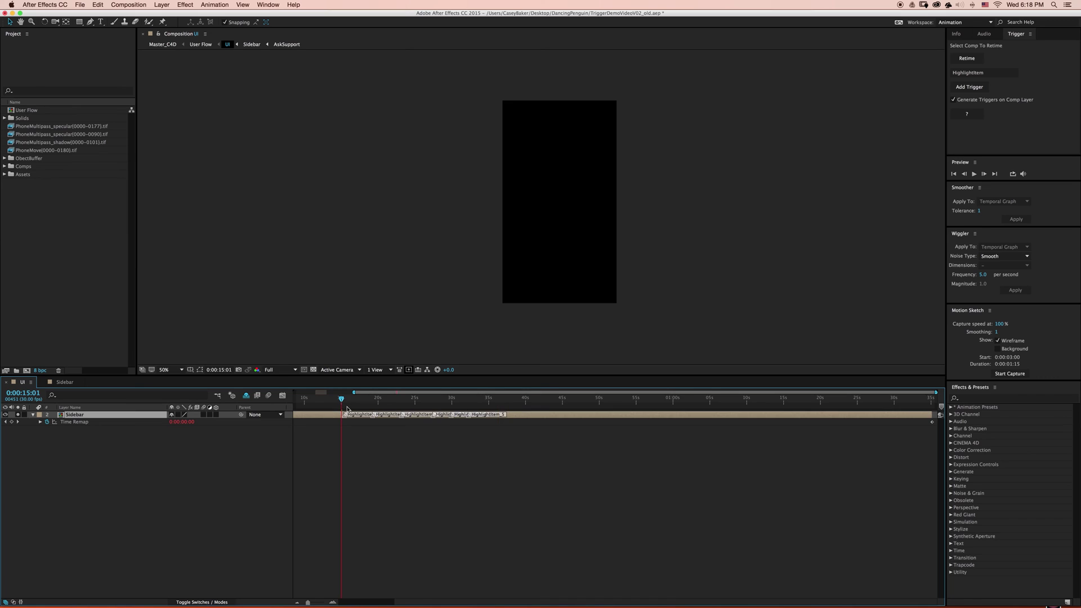
key("equal")
key("equal")
key("equal")
left_click_drag(353, 404, 775, 405)
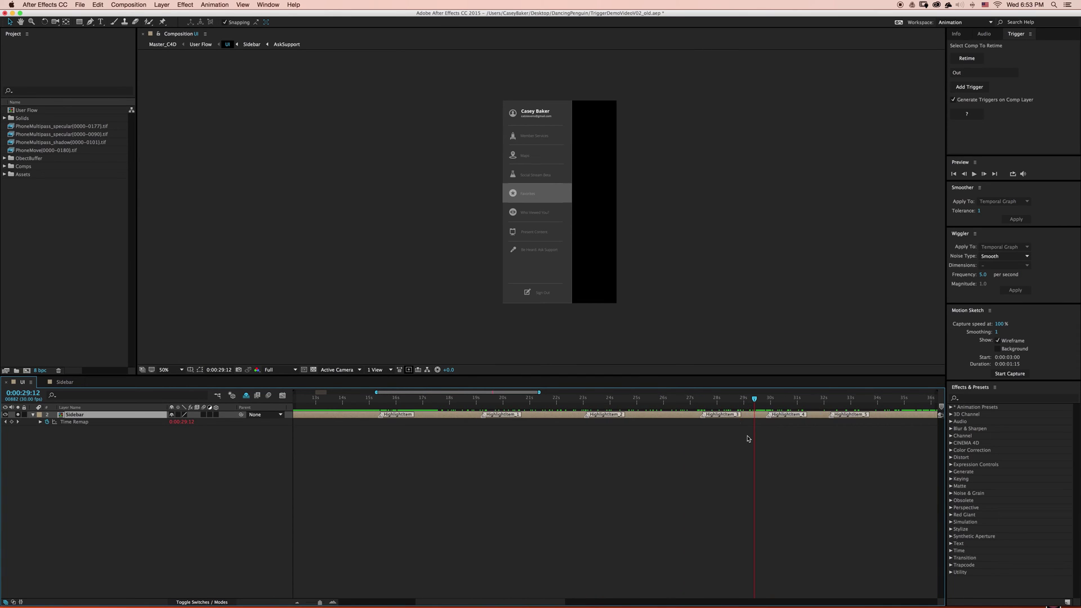
left_click(746, 435)
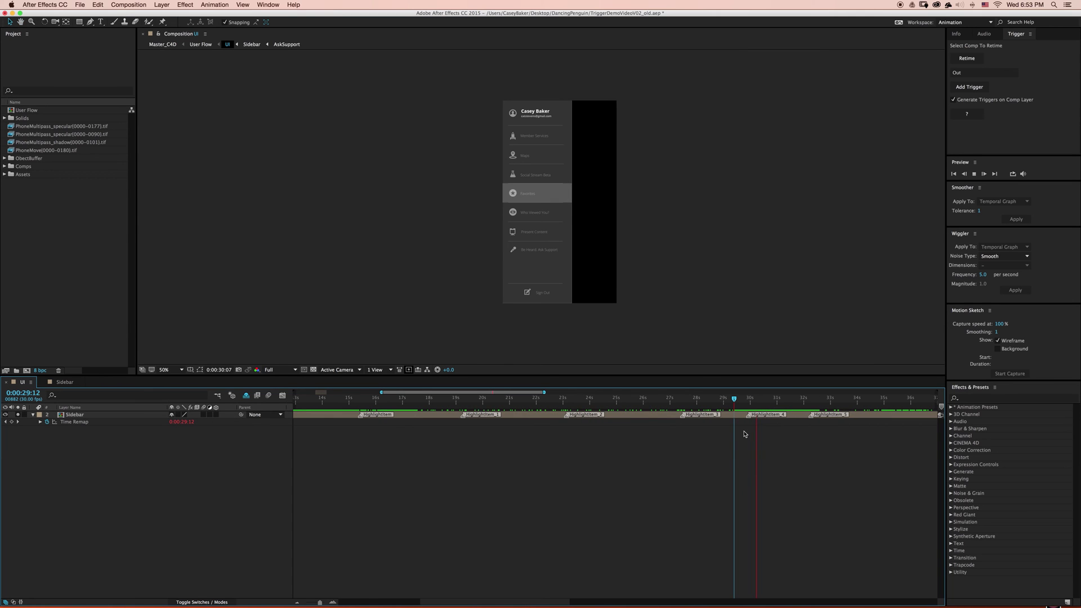
In the Sidebar precomp, add an In trigger at 5:17 with Generate Triggers on Comp Layer off
double_click(103, 416)
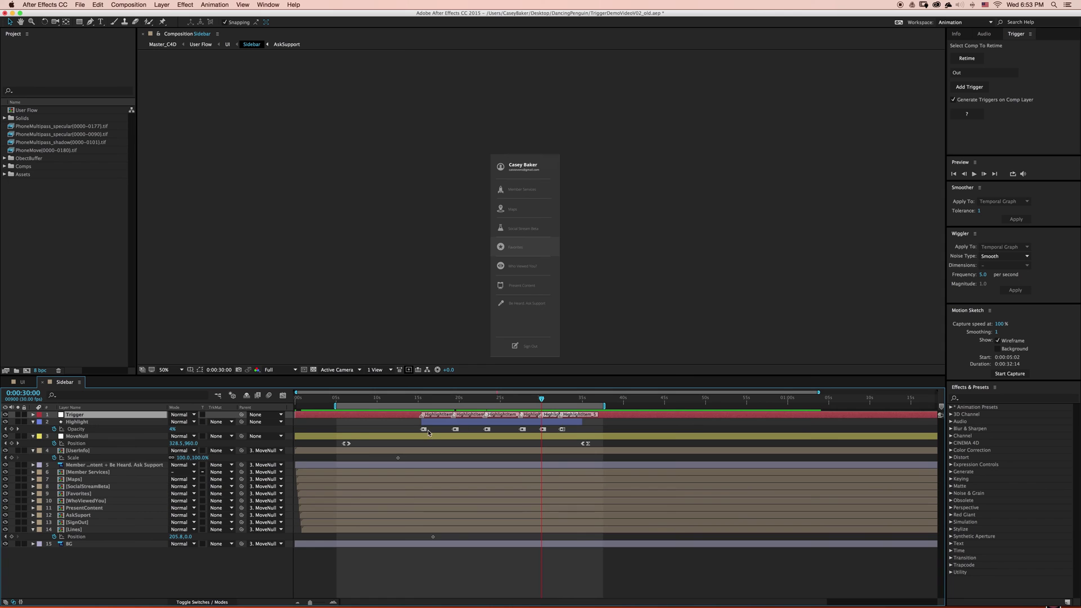
left_click(343, 400)
scroll(351, 404, "up", 3)
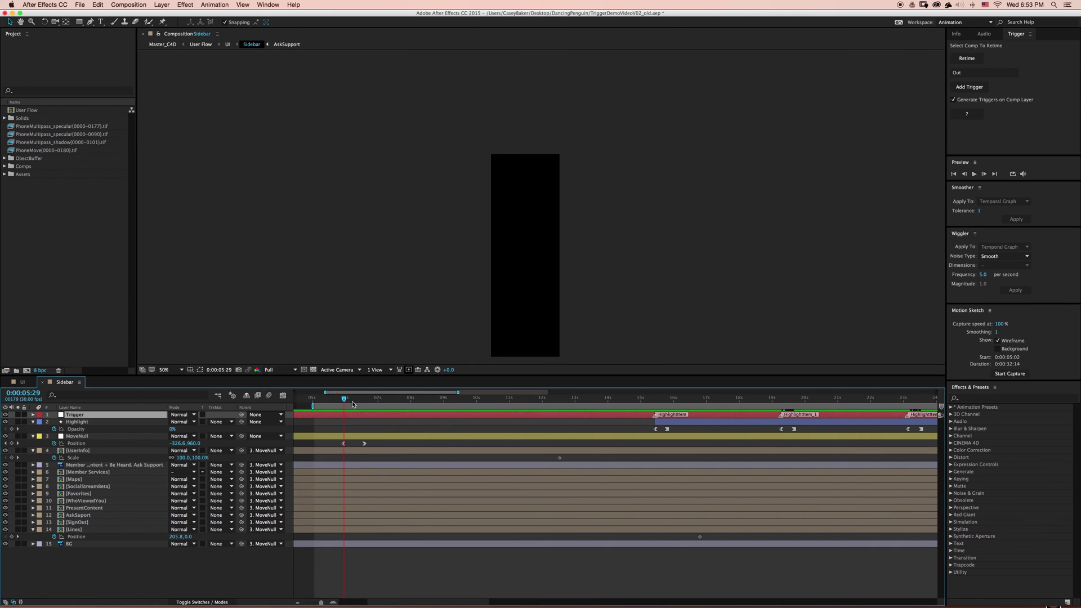
left_click_drag(343, 400, 331, 400)
left_click(975, 76)
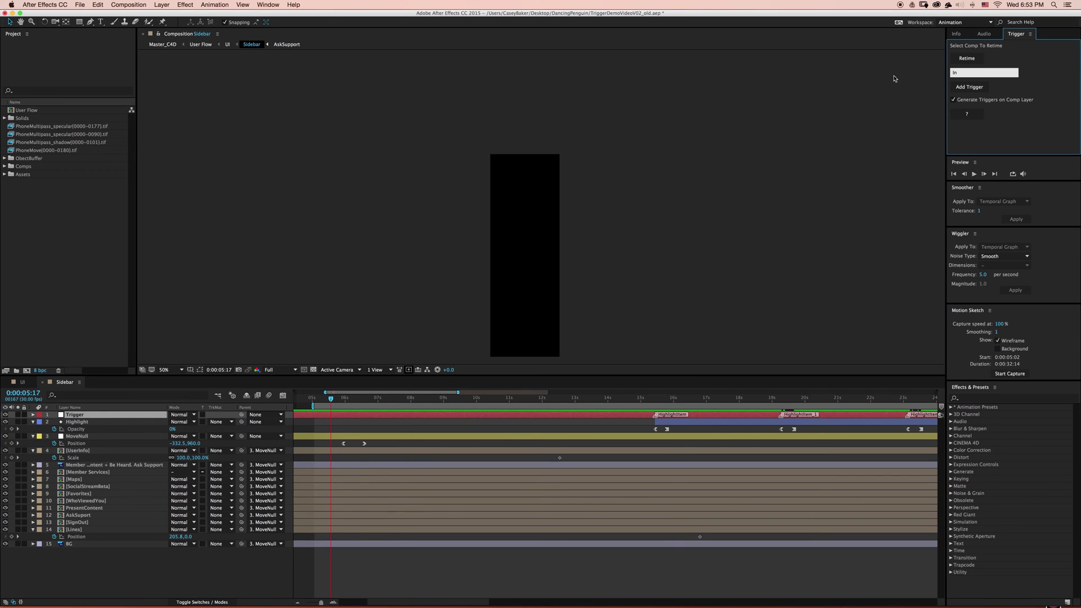
left_click(952, 99)
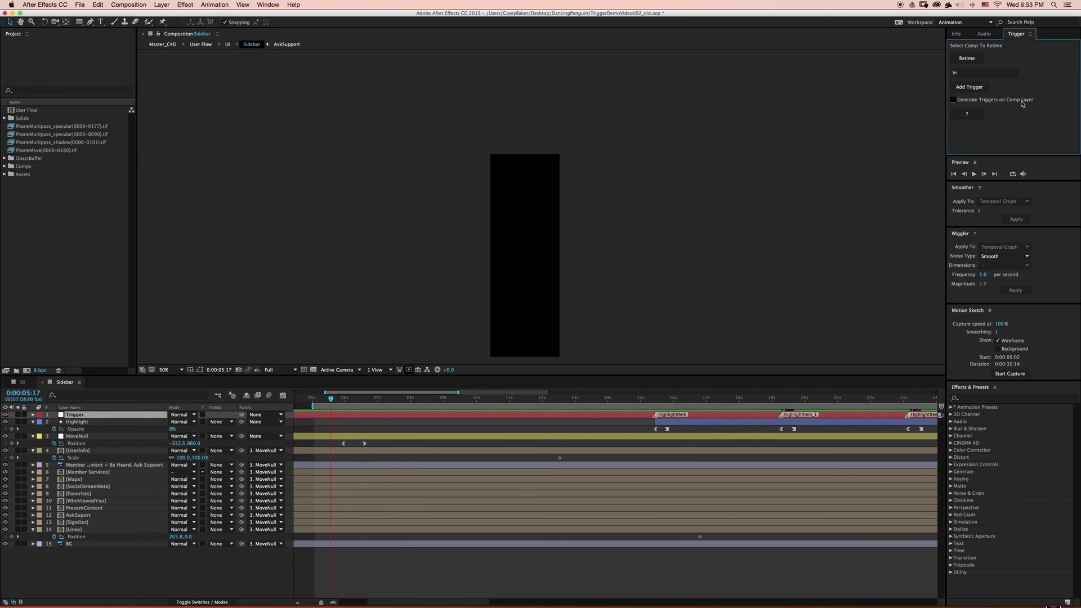
left_click(980, 88)
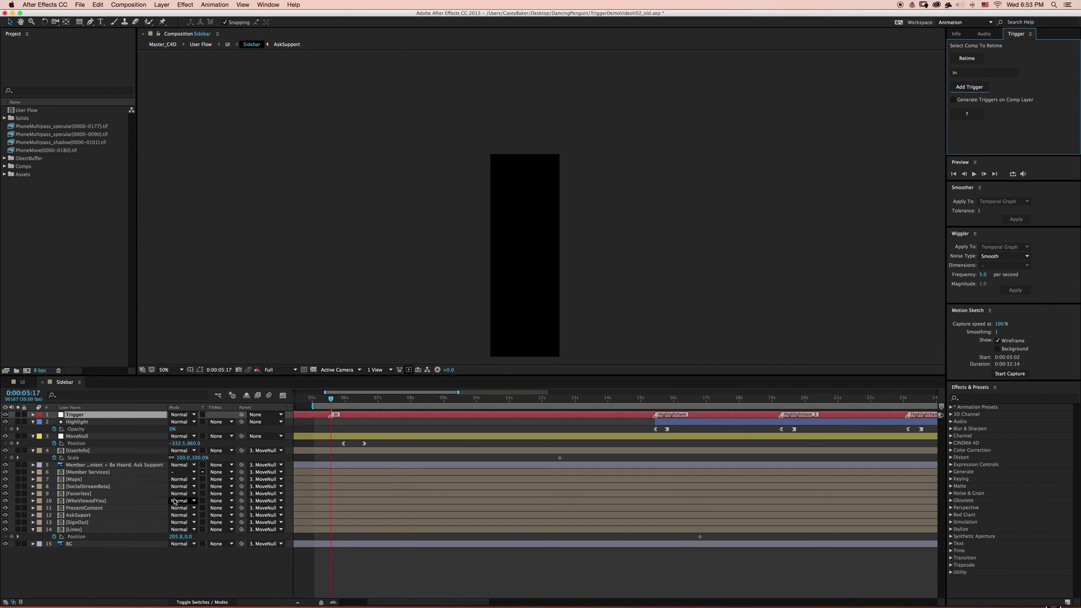
Return to the UI comp and zoom the timeline out to show the start
left_click(218, 395)
left_click(179, 389)
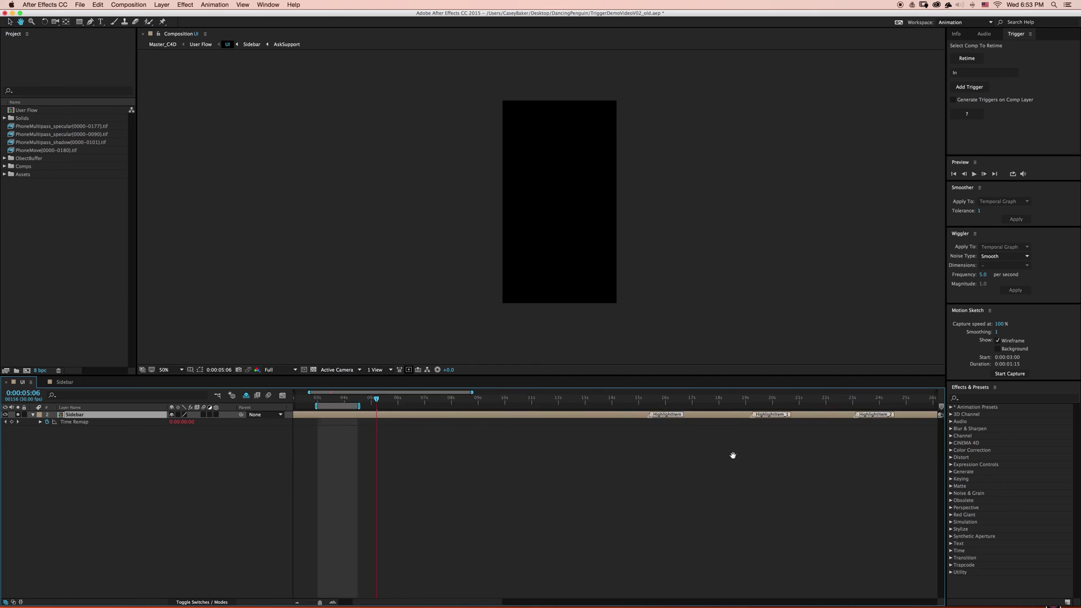
key("minus")
key("minus")
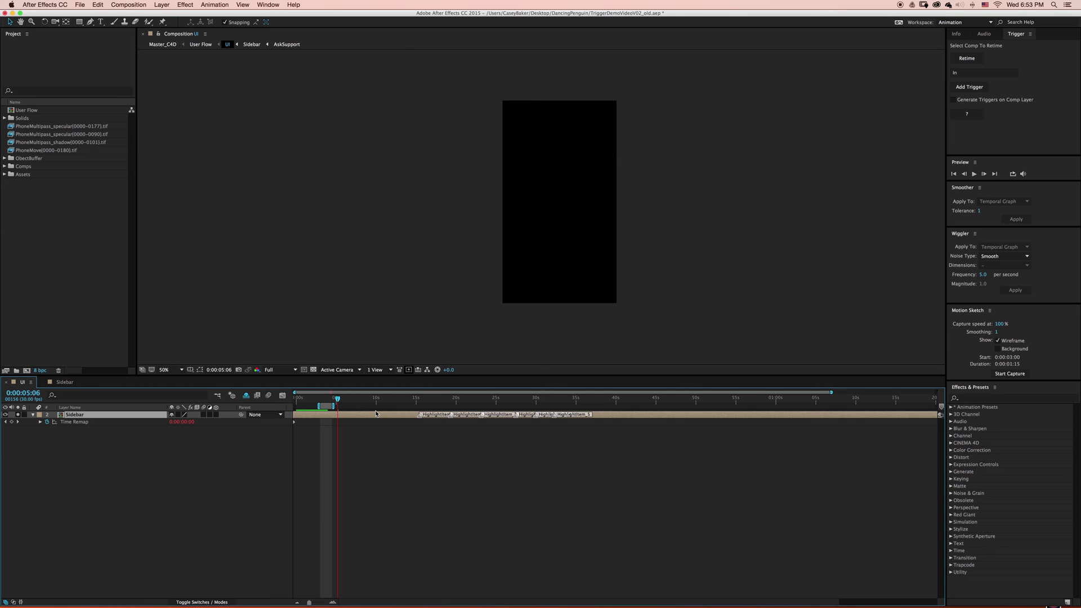
Open the Sidebar precomp and turn Generate Triggers on Comp Layer back on
double_click(108, 416)
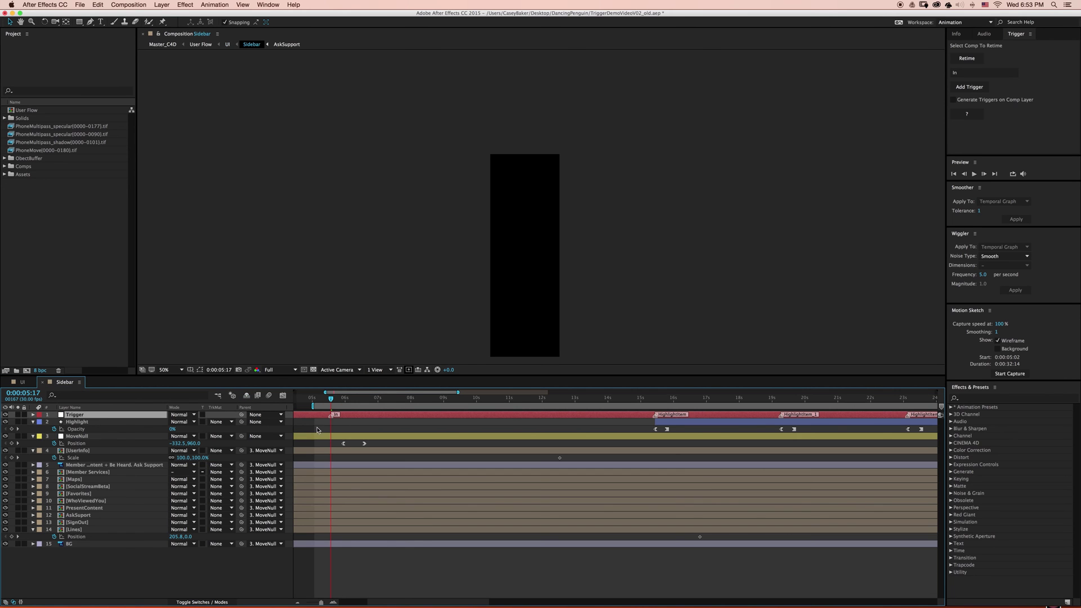
left_click(953, 99)
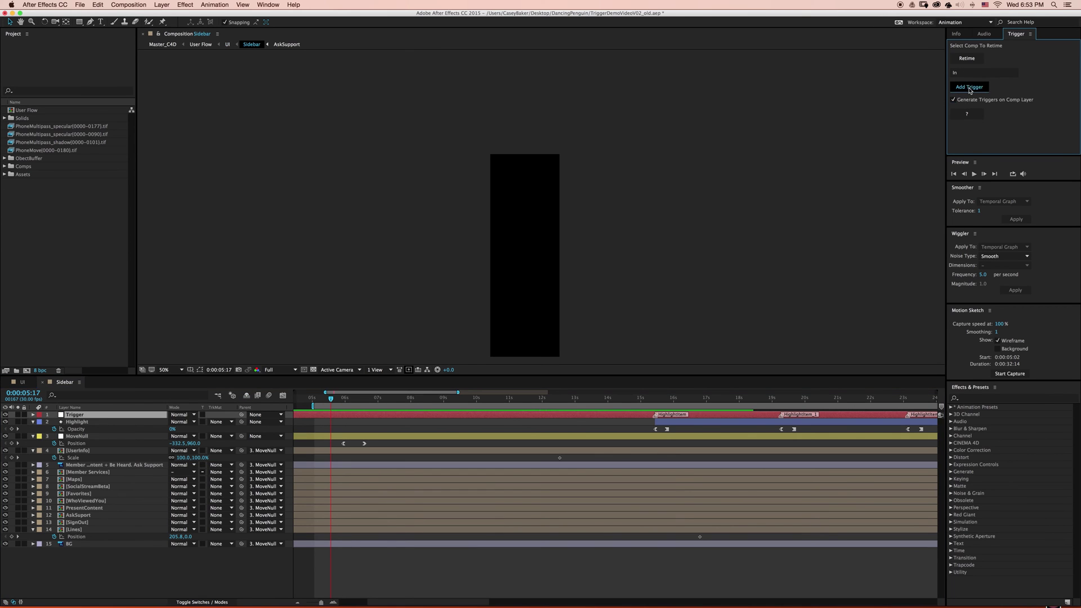
left_click(969, 87)
left_click(646, 450)
Add an Out trigger marker at 0:00:35:25 in the Sidebar comp, then head back toward UI
left_click_drag(647, 449, 109, 465)
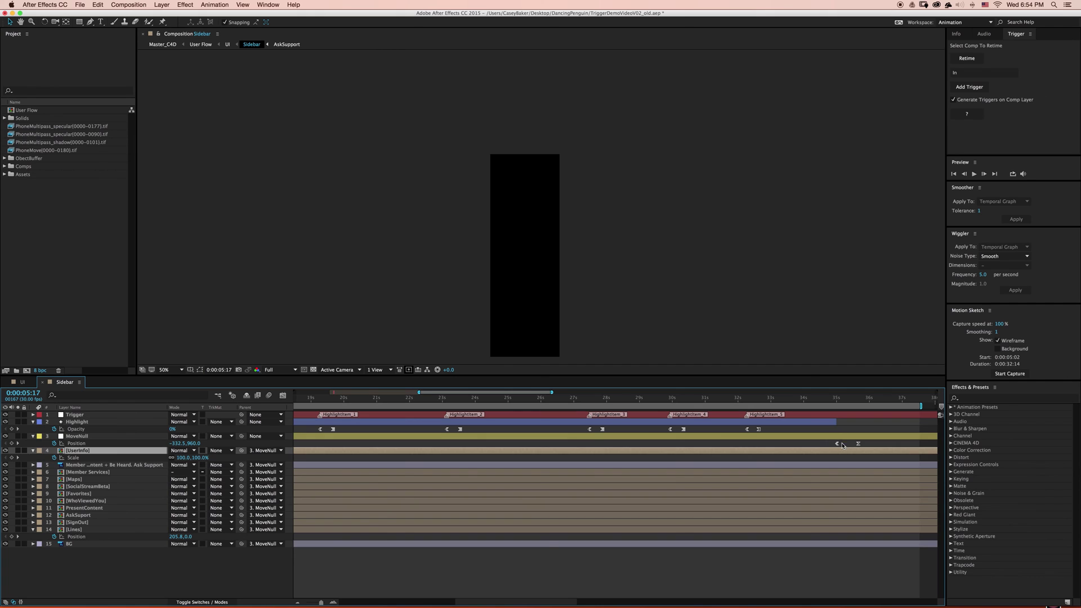
left_click(838, 445)
left_click_drag(837, 401, 863, 400)
left_click(958, 72)
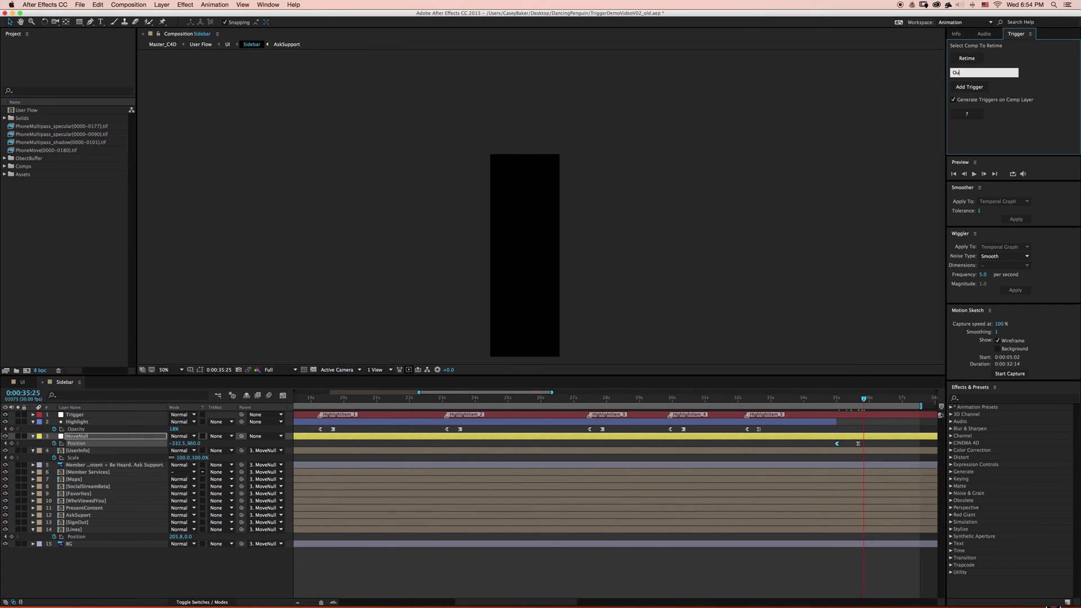
left_click(964, 88)
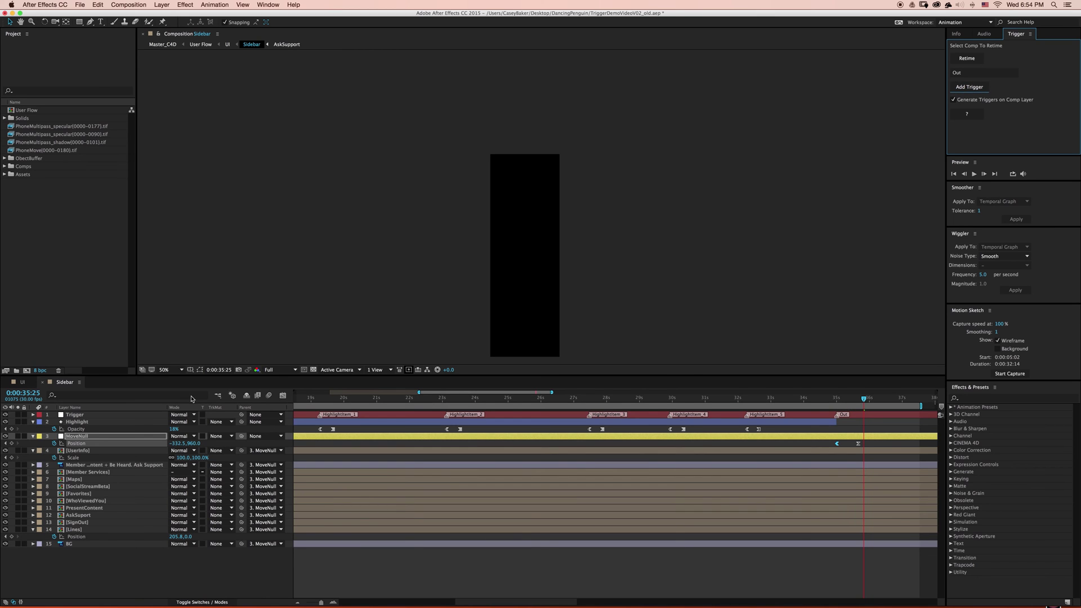
left_click(217, 396)
In the UI comp, move the Sidebar layer's HighlightItem_2 marker earlier
left_click(183, 387)
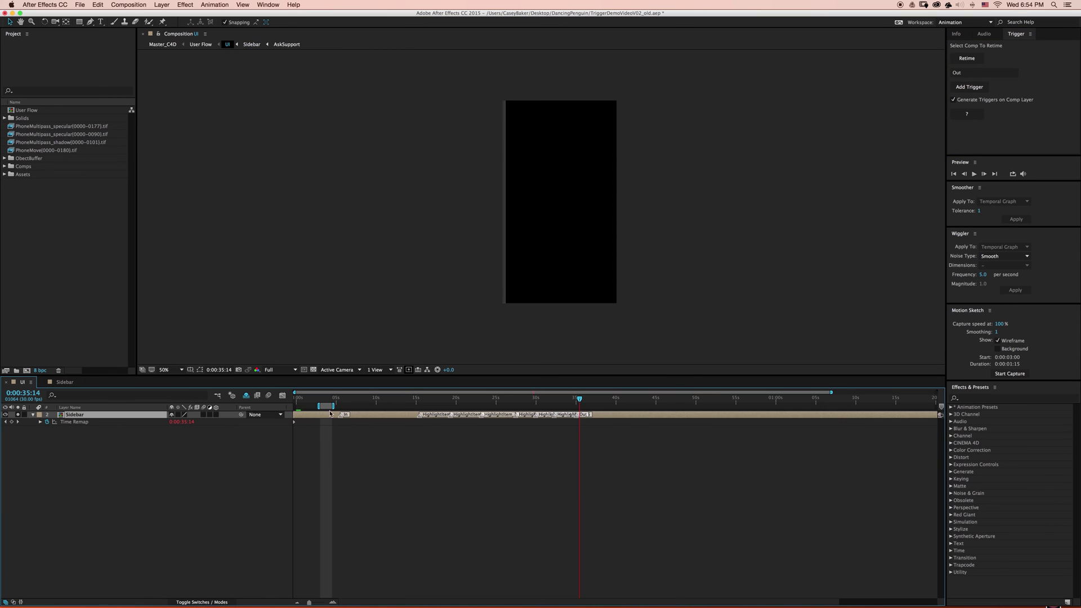
left_click_drag(339, 402, 354, 402)
mouse_move(574, 403)
left_mouse_down()
mouse_move(588, 402)
mouse_move(376, 420)
left_mouse_up()
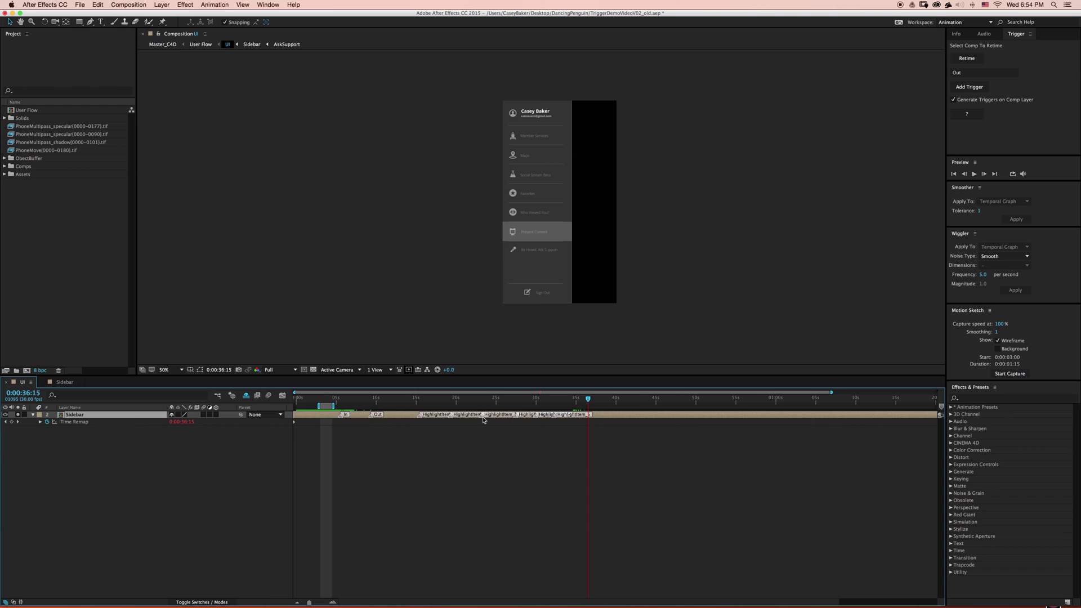
left_click_drag(480, 420, 355, 422)
End the work area at 10:15 and preview it
left_click(340, 404)
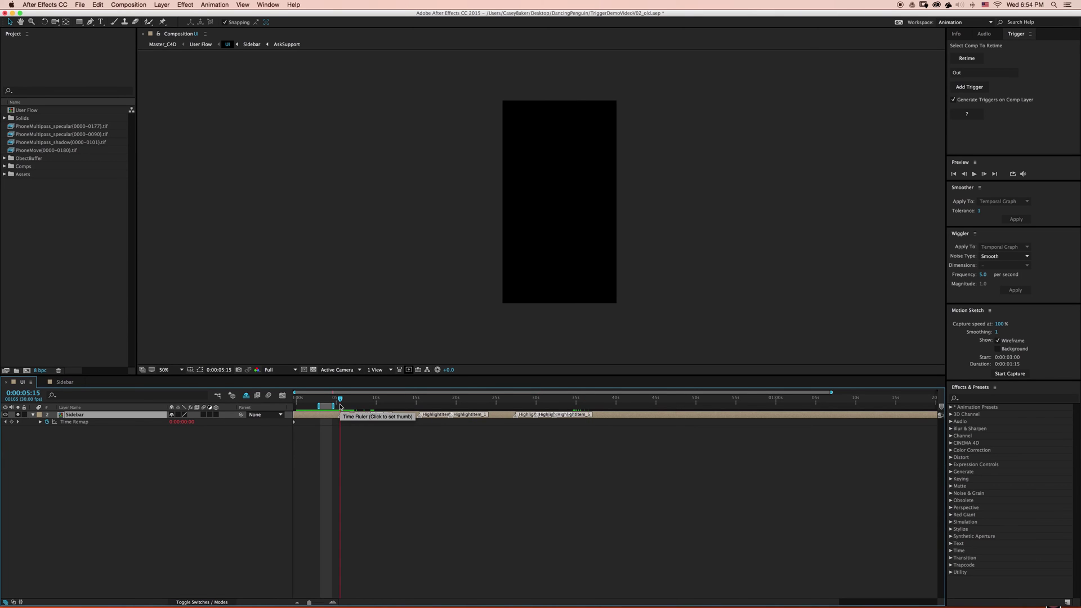
left_click(380, 403)
key("n")
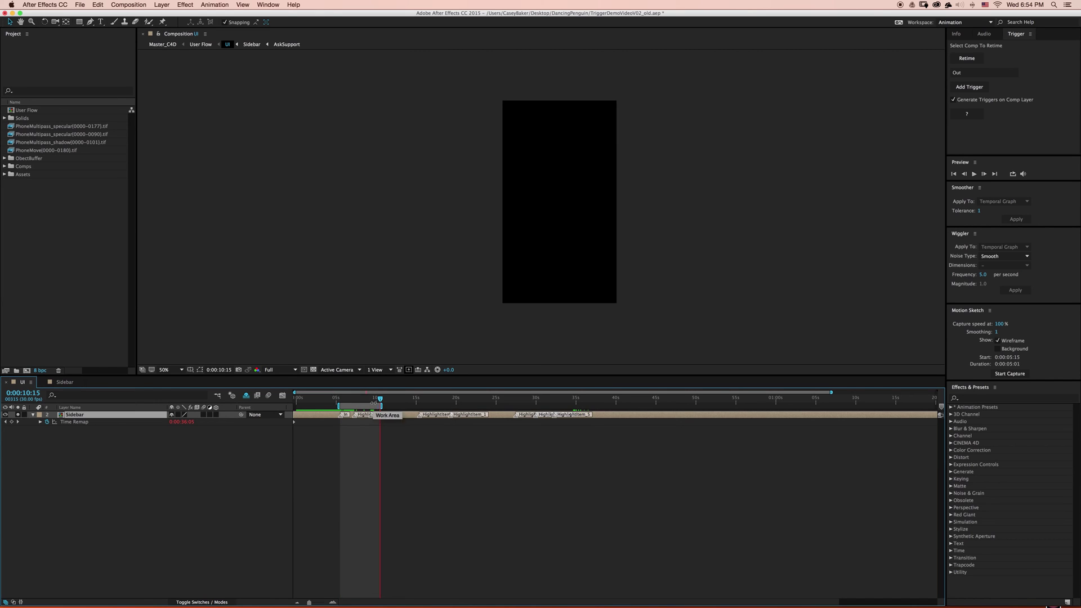
key("space")
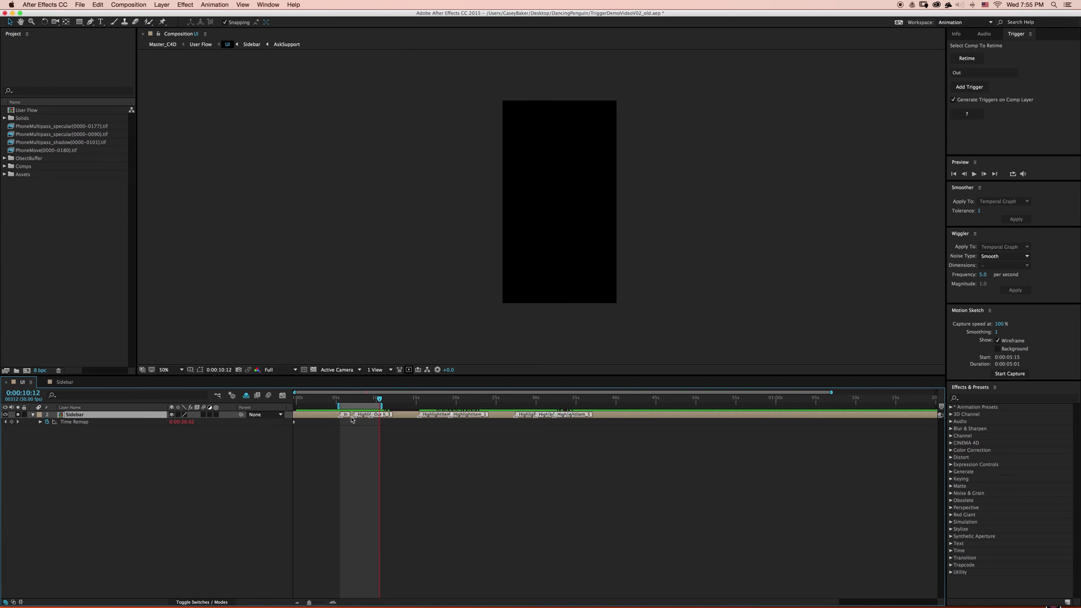
Move HighlightItem_3 much later and HighlightItem_5 right after In, then preview the new order
left_click_drag(355, 418, 703, 442)
left_click_drag(553, 418, 355, 416)
key("space")
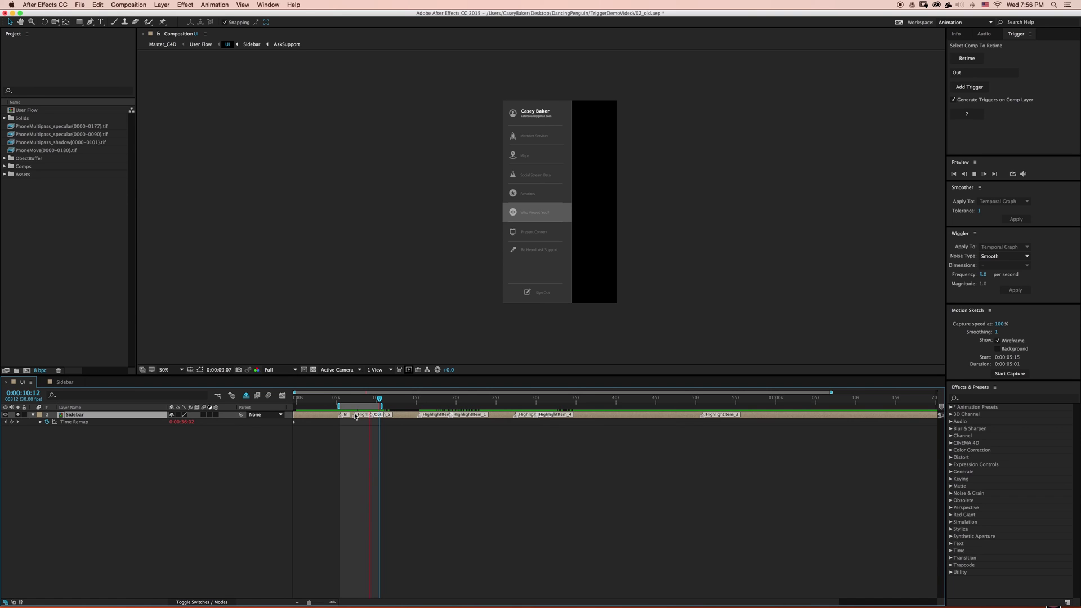
key("space")
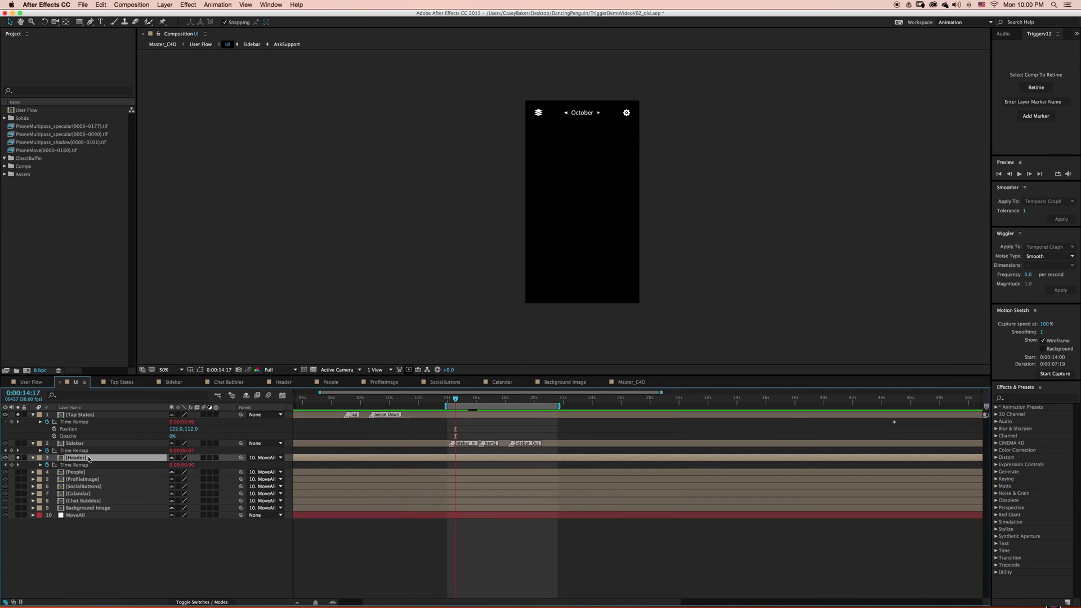
Rename the Header layer to Topbar
key("Return")
type("Topbar")
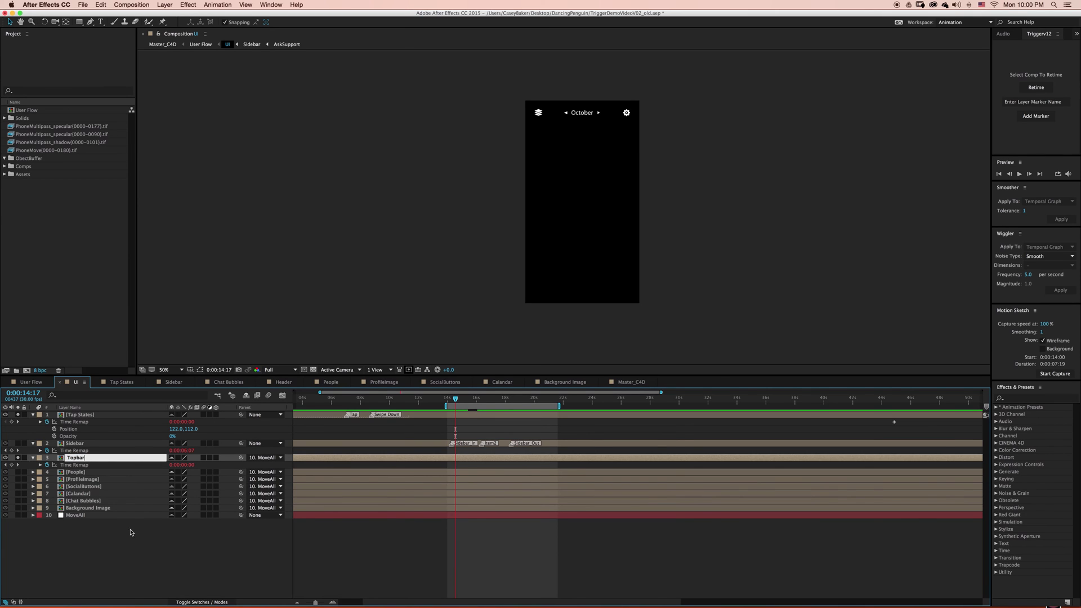
left_click(78, 541)
left_click(40, 464)
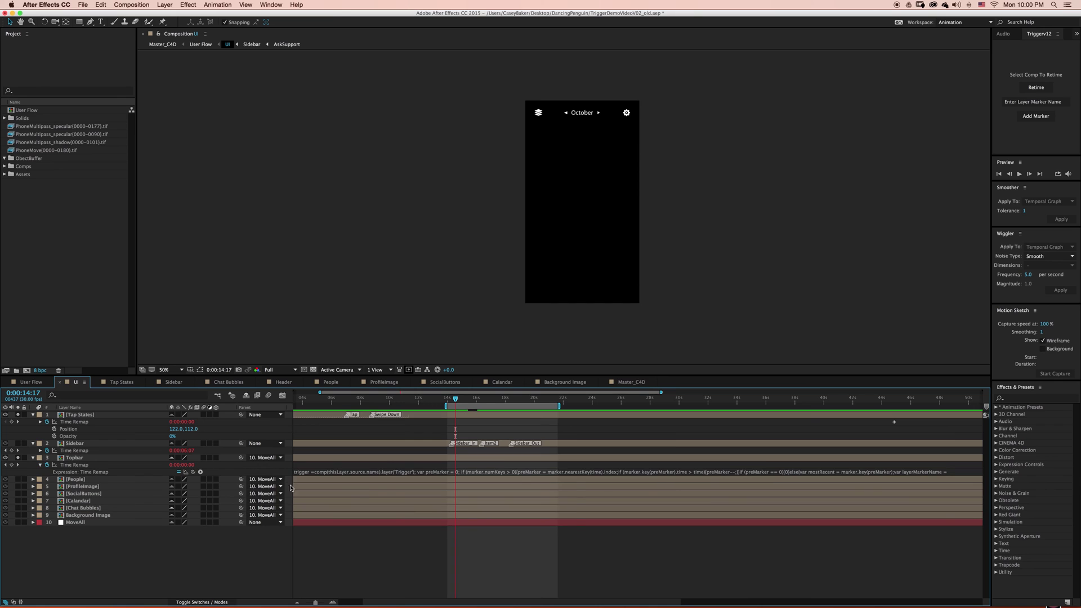
Rename the Topbar layer to Sidebar
left_click(91, 458)
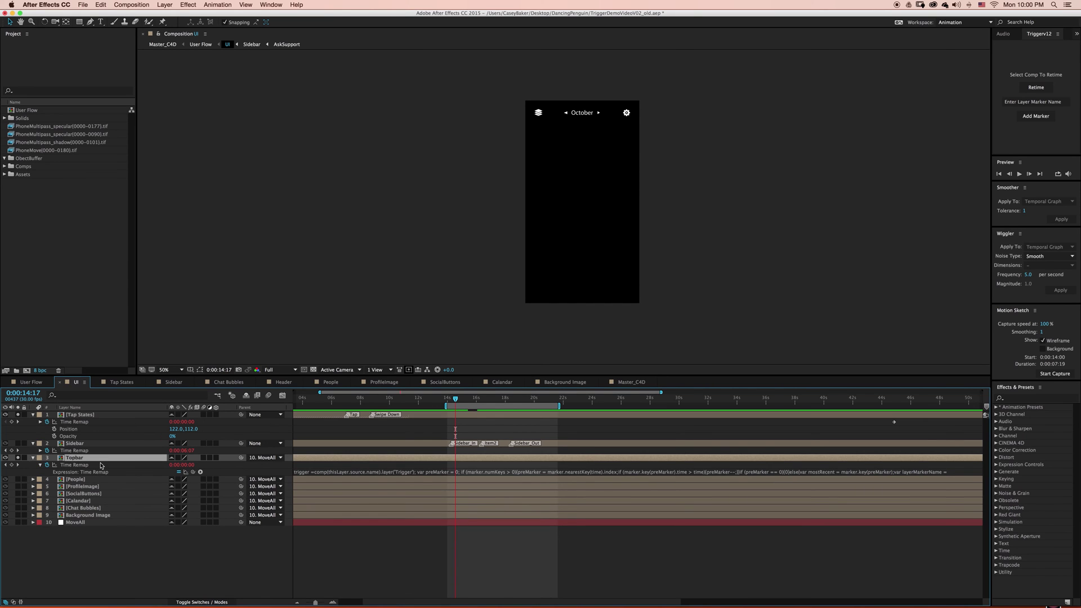
key("Return")
type("Side")
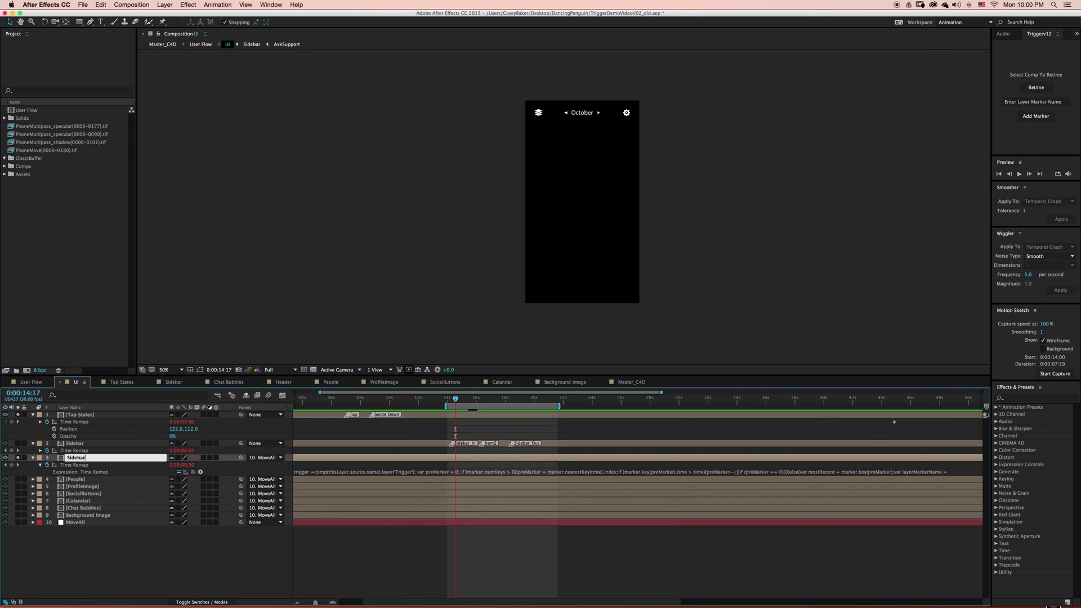
type("bar")
key("Return")
Switch the layer column to show source names instead of layer names
left_click(82, 459)
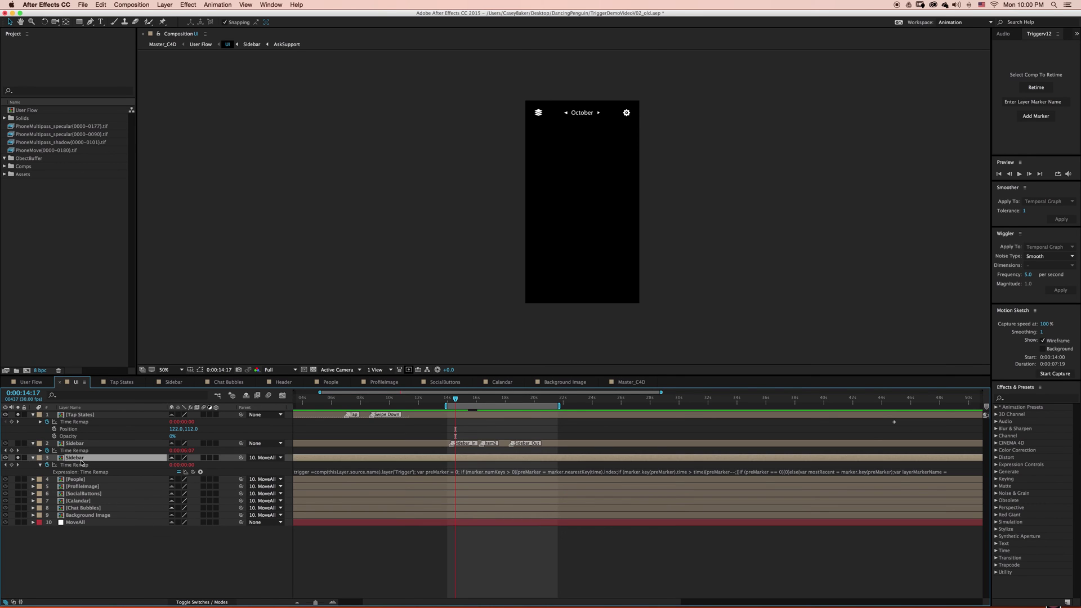
left_click(82, 445)
left_click(79, 458)
left_click(81, 408)
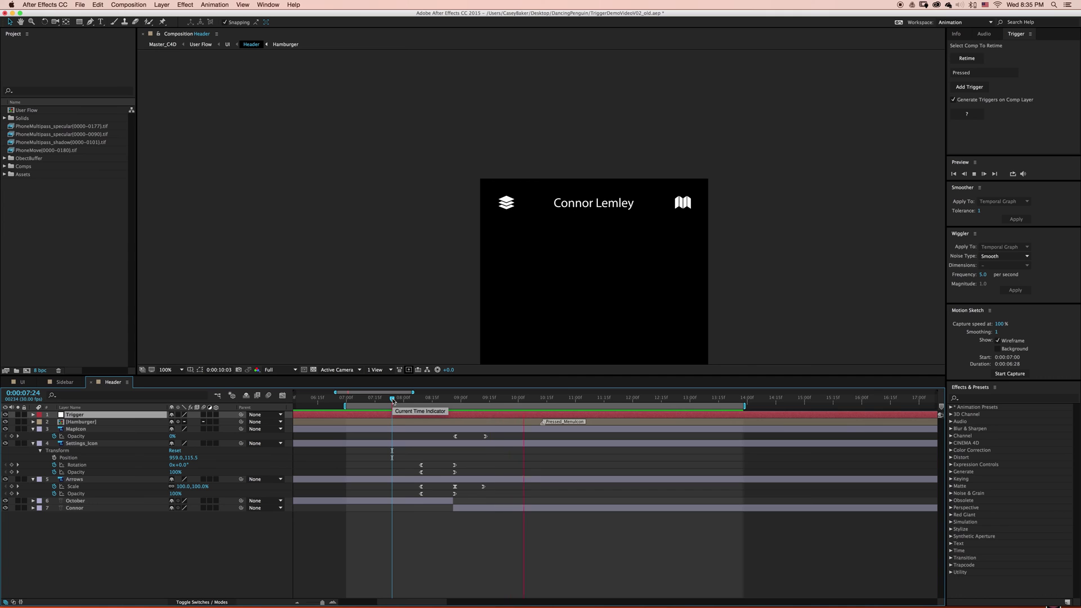
Add an Out trigger at the 08:00 Settings_Icon rotation keyframe in the Header comp
key("space")
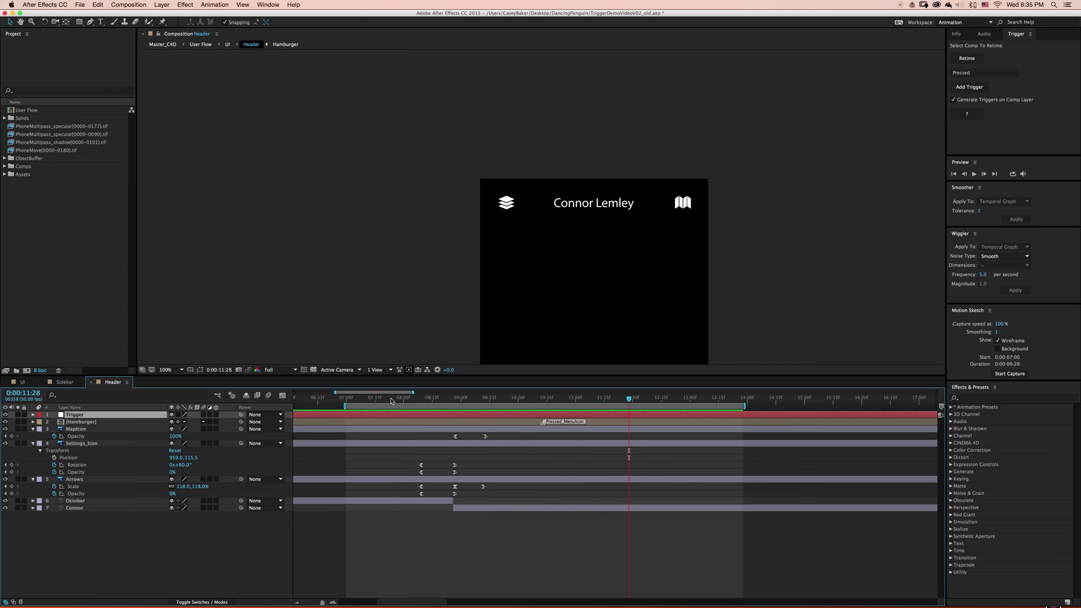
left_click(393, 403)
key("space")
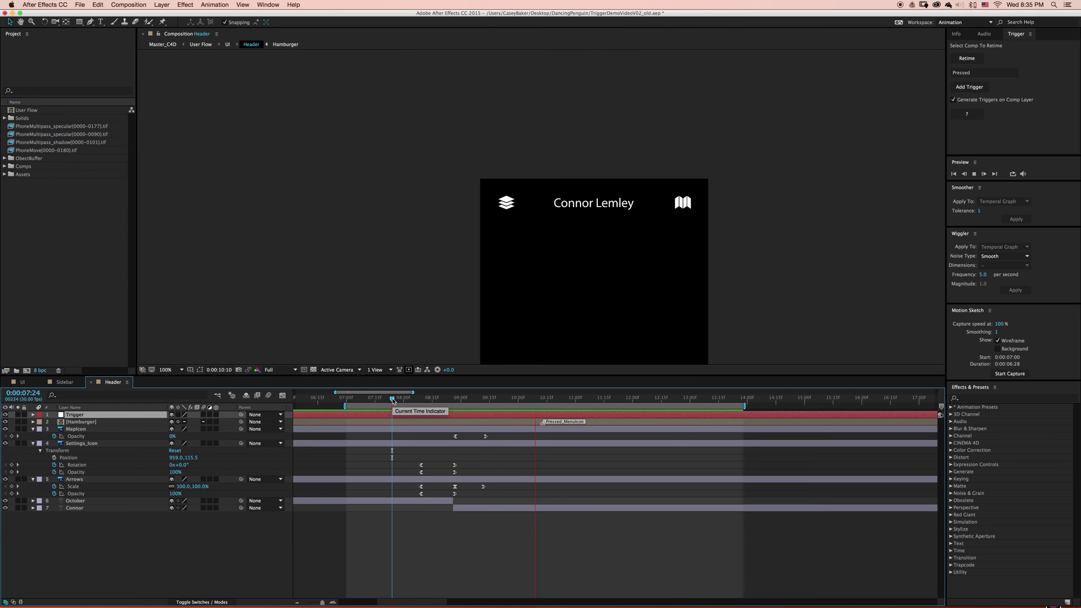
key("space")
left_click_drag(435, 469, 402, 455)
left_click(983, 77)
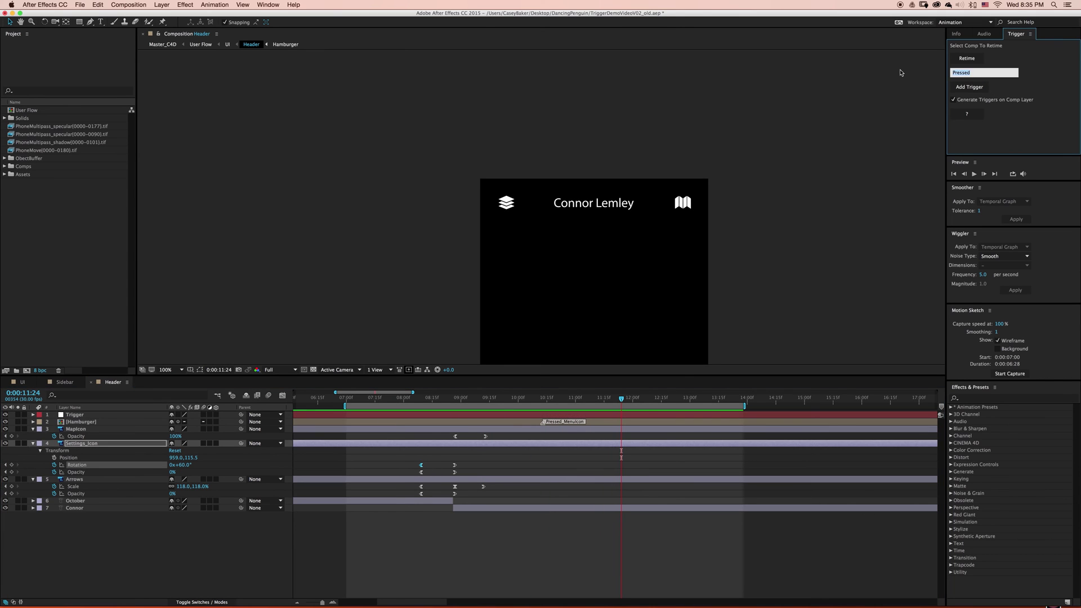
type("Out")
left_click(970, 87)
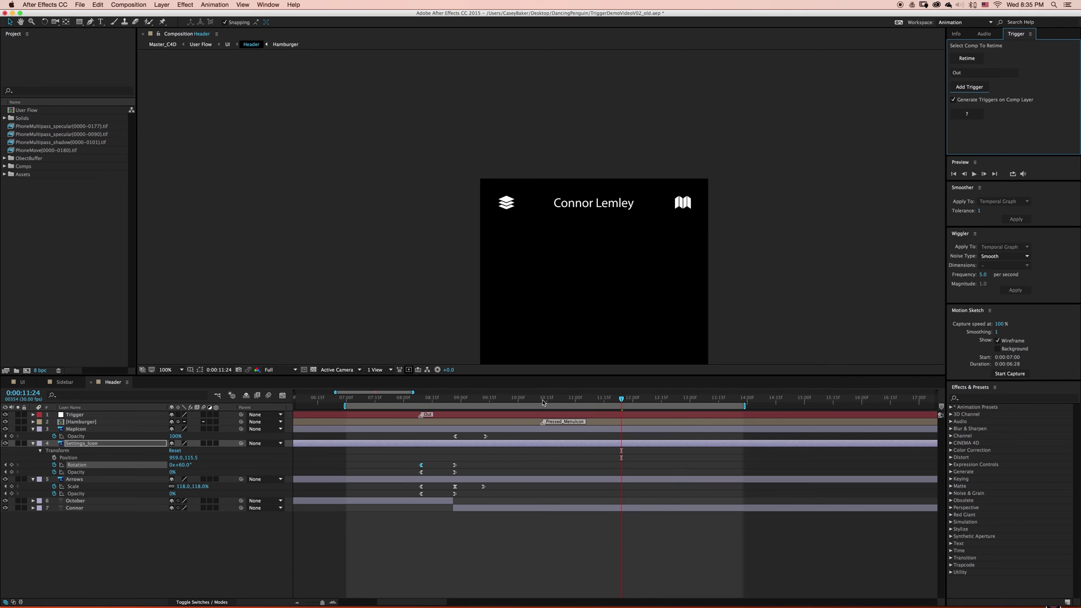
Add a Pressed trigger at 10:13 on the Header Trigger layer
left_click(544, 402)
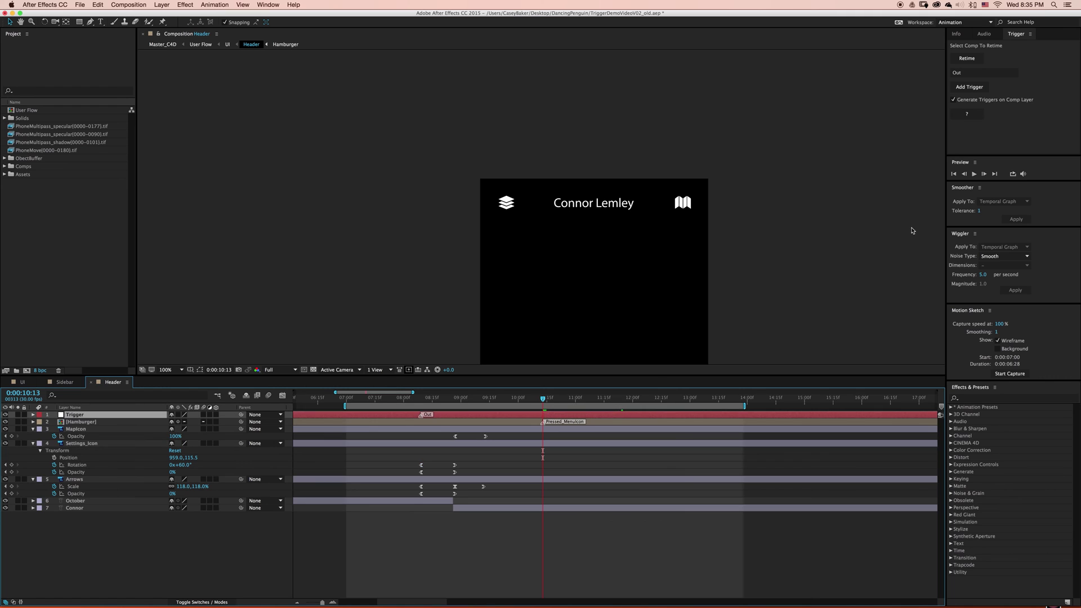
left_click(987, 77)
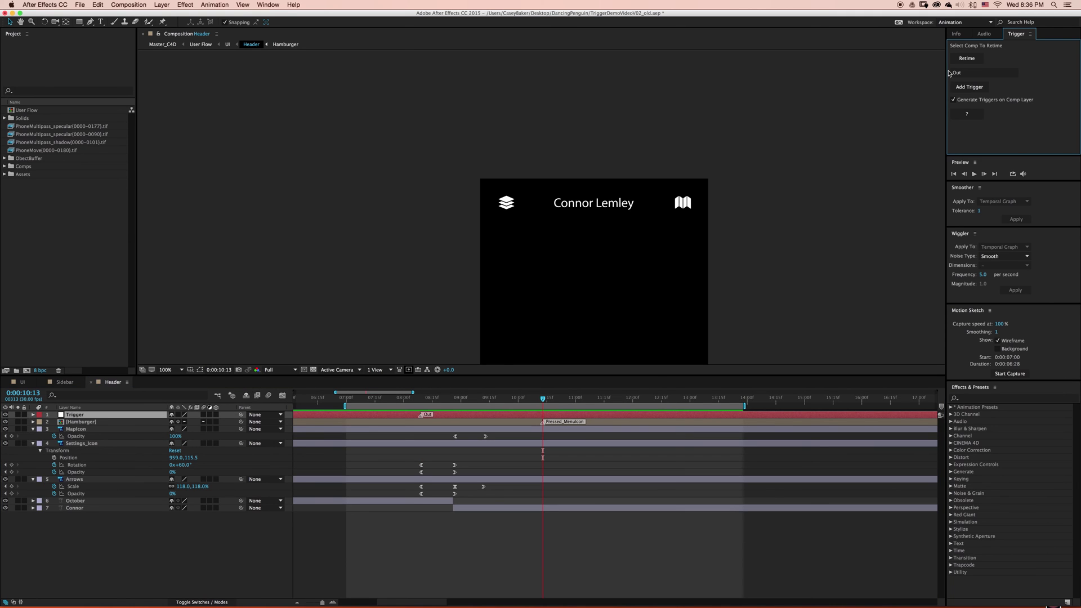
left_click(949, 73)
type("Pressed")
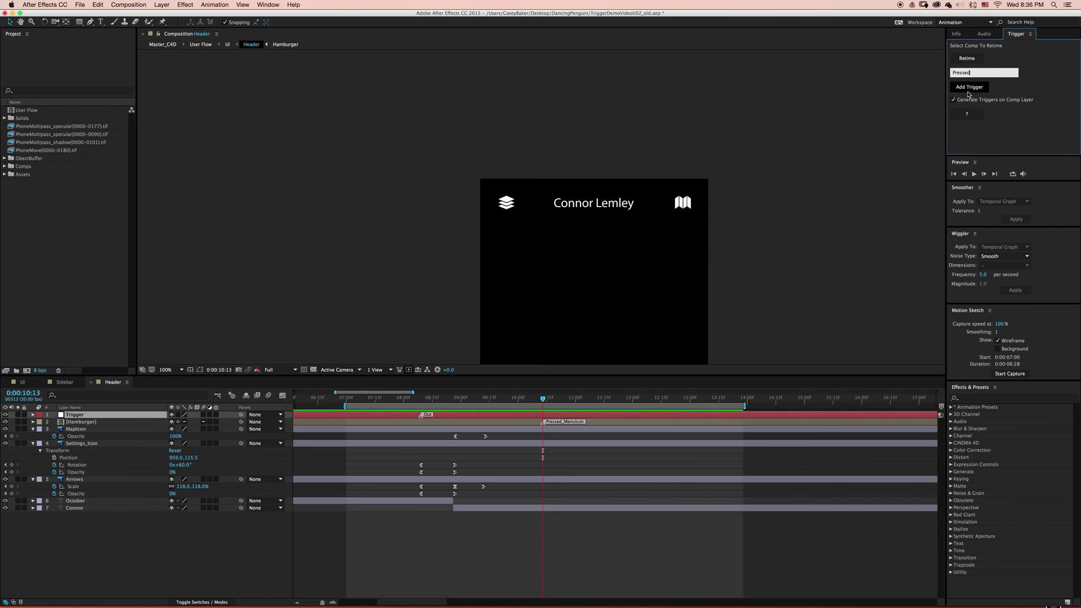
left_click(969, 88)
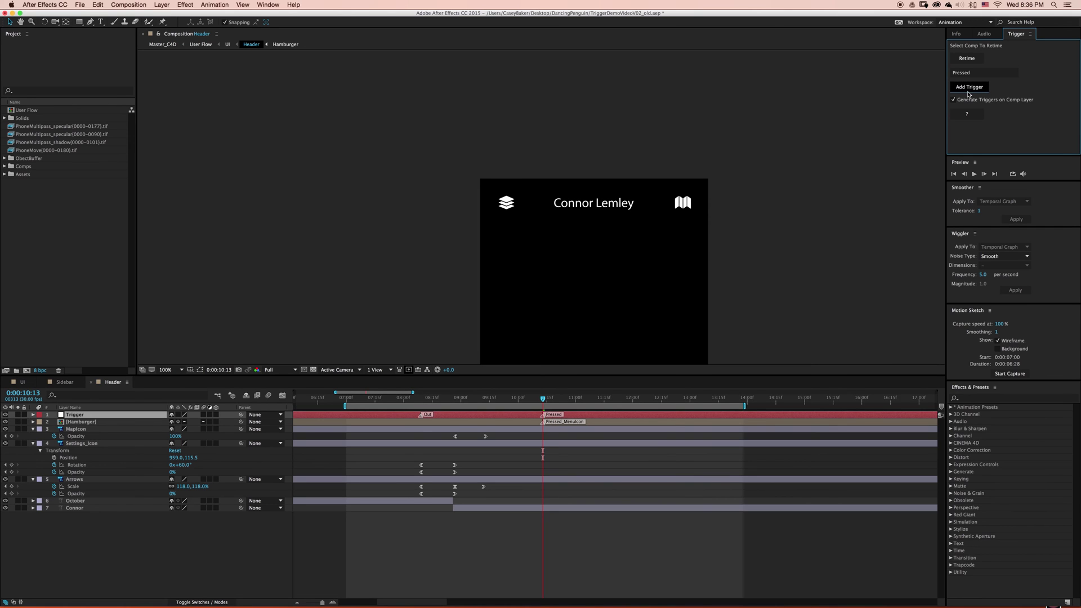
left_click(217, 397)
In the UI comp, set the work area from 8:05 to 11:13 and preview the header transition
left_click(180, 397)
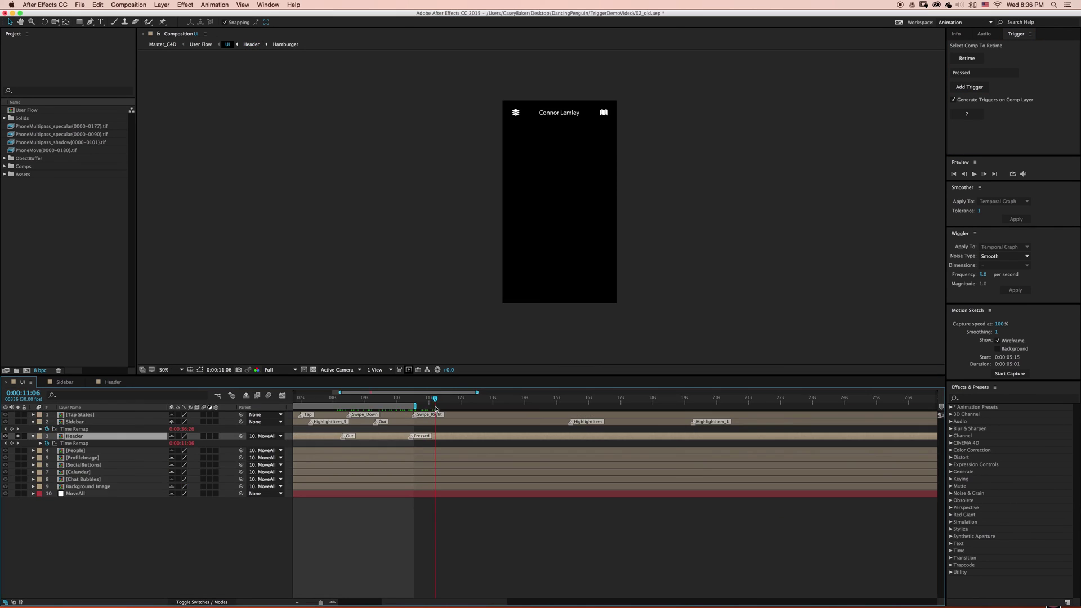
left_click(339, 400)
key("b")
key("space")
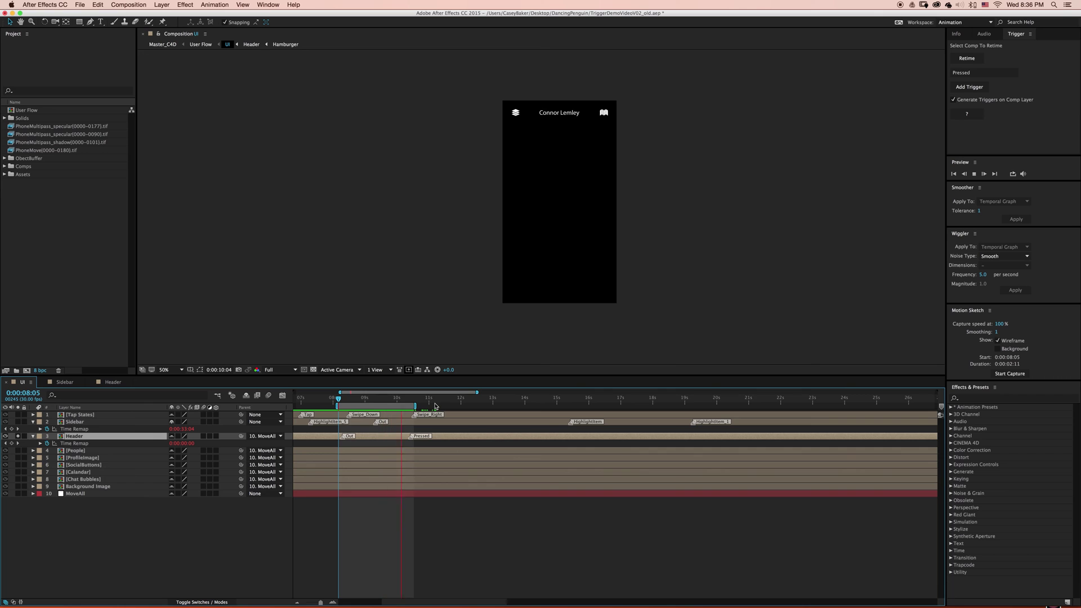
left_click(442, 403)
key("n")
key("space")
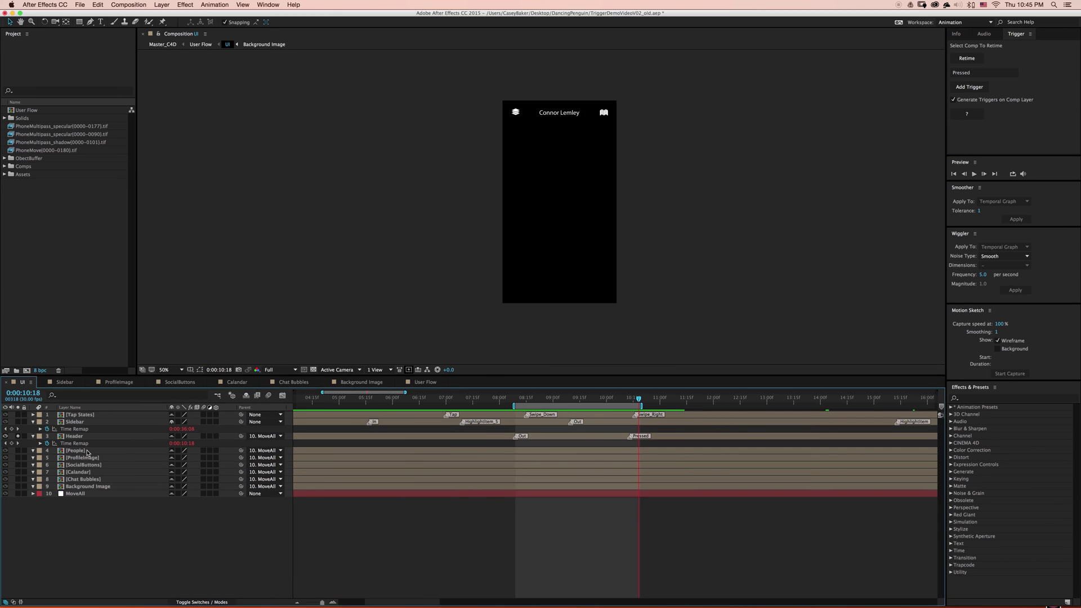
Open the People precomp and add Person triggers at the HighlightState keyframes
double_click(88, 452)
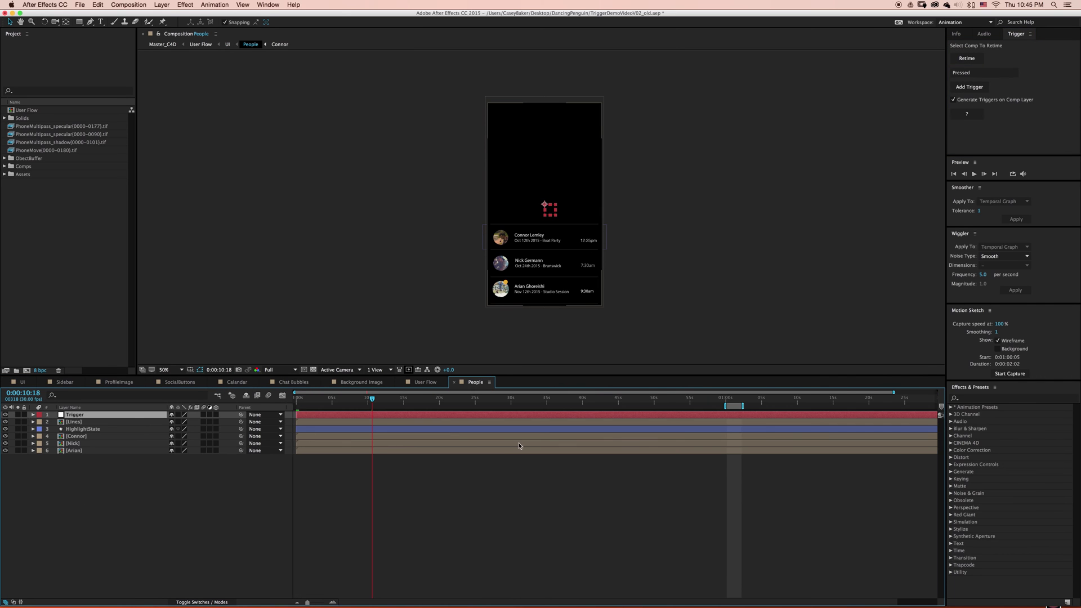
left_click(660, 398)
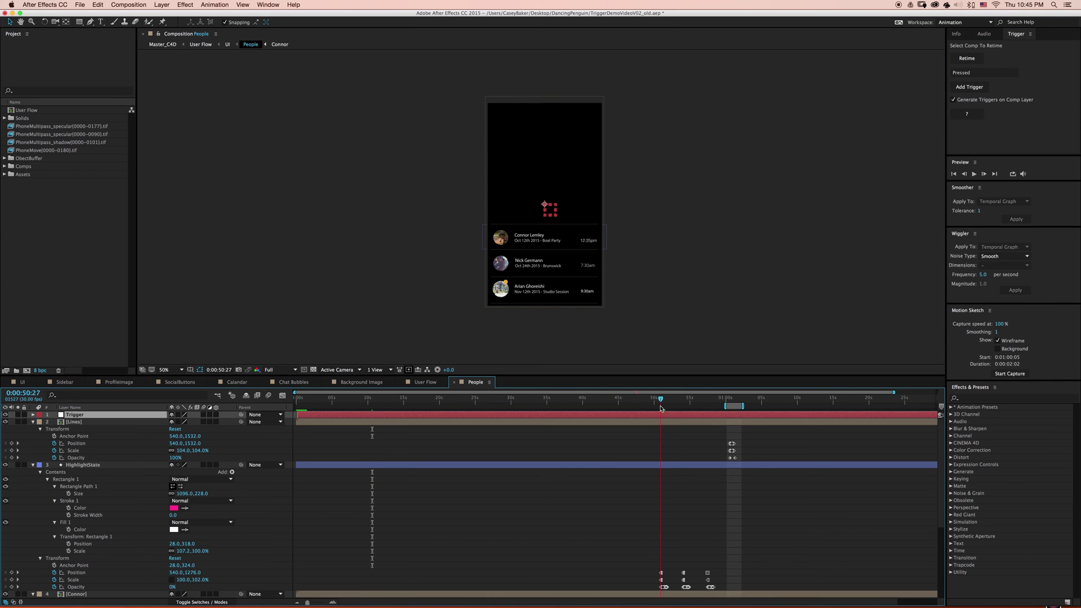
left_click(661, 573)
double_click(960, 72)
type("Person")
left_click(969, 87)
Add an Out trigger at 1:00:15 in the People comp
left_click(732, 443)
key("equal")
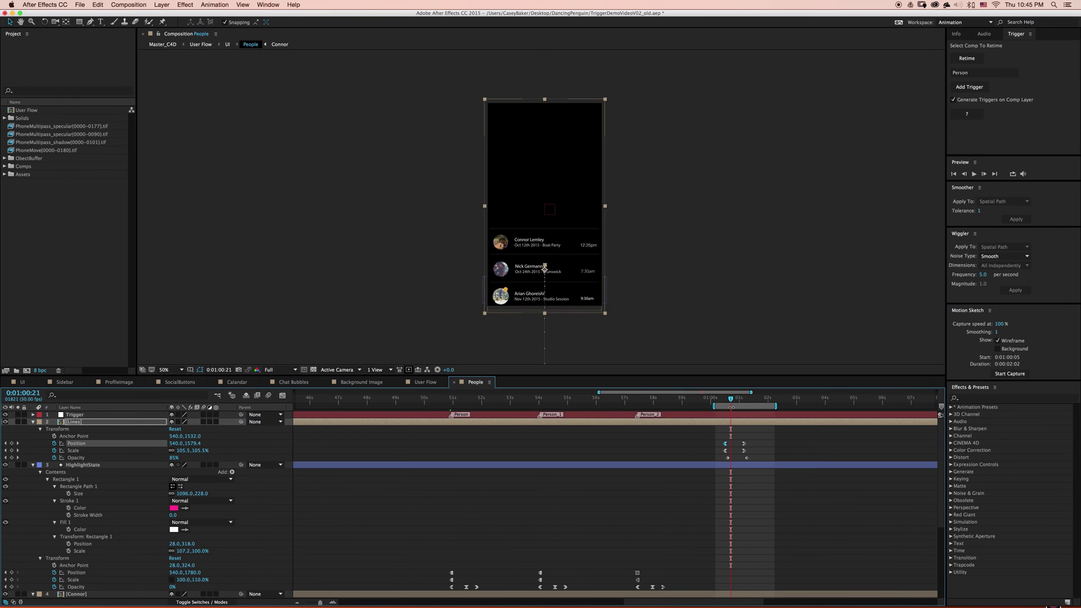
left_click_drag(730, 400, 724, 401)
double_click(961, 72)
type("Out")
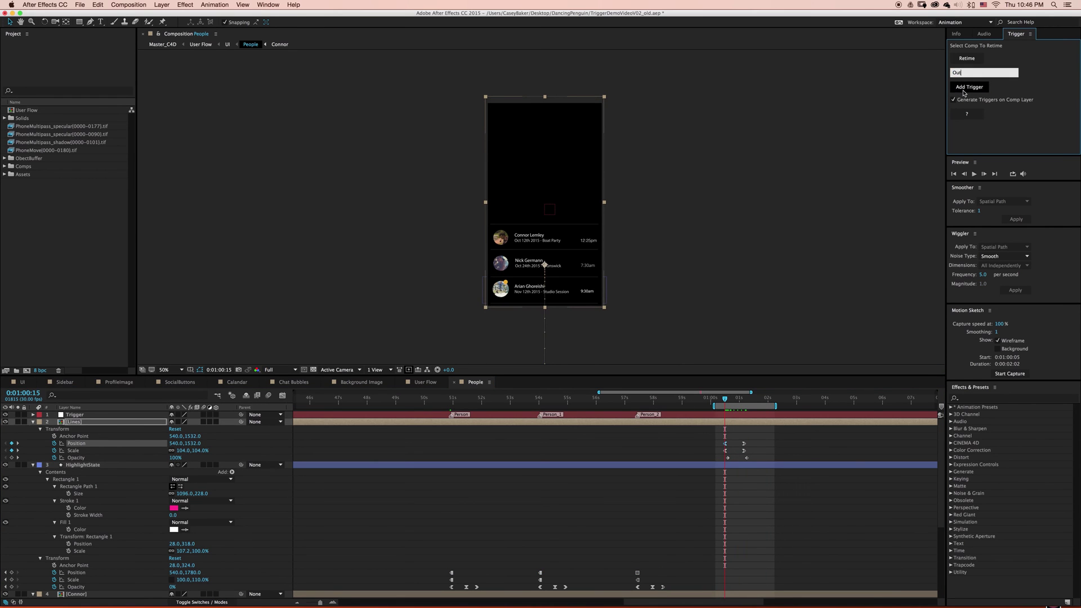
left_click(969, 86)
left_click(119, 381)
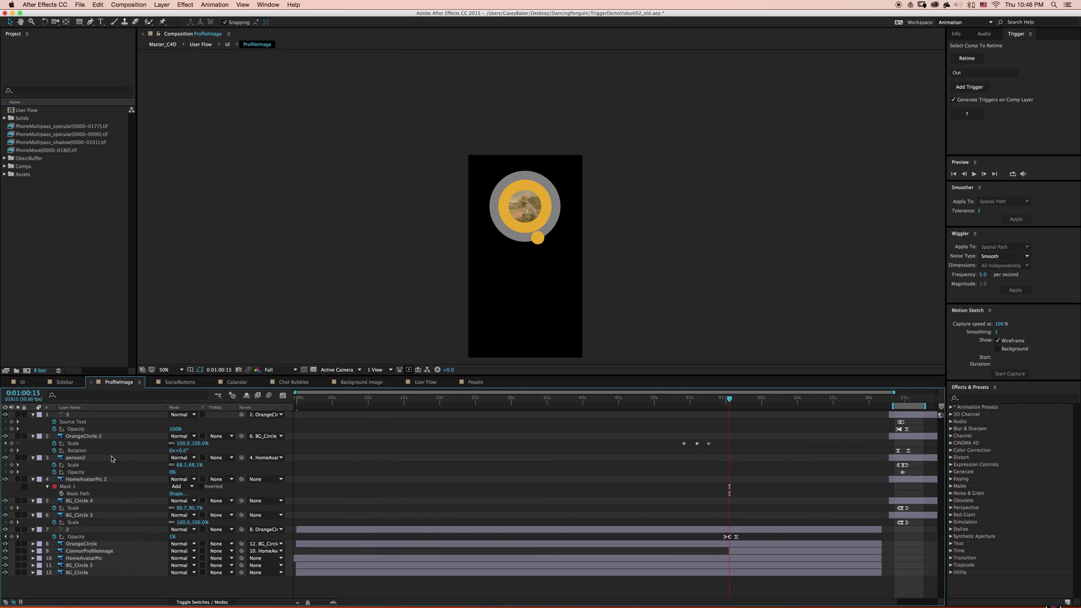
Create a Trigger layer in the ProfileImage comp
left_click(102, 529)
left_click(969, 86)
left_click(563, 213)
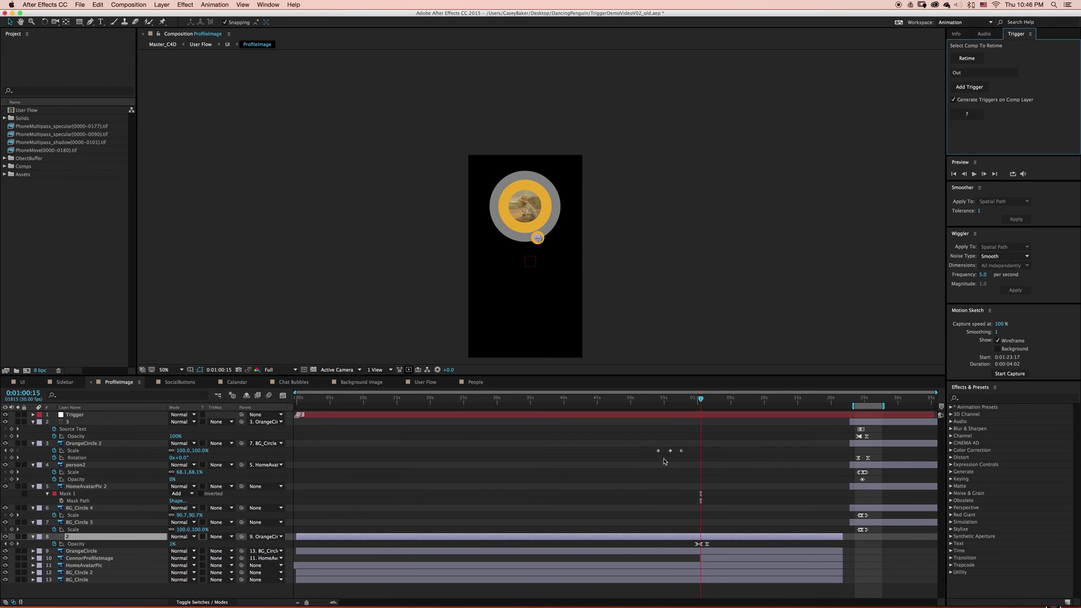
Add a ChangeImage trigger at 0:59:29 on layer 8's opacity keyframe
left_click_drag(657, 401, 696, 401)
scroll(698, 401, "up", 3)
left_click(712, 545)
left_click(706, 544)
left_click(984, 72)
type("ChangeImage")
left_click(969, 86)
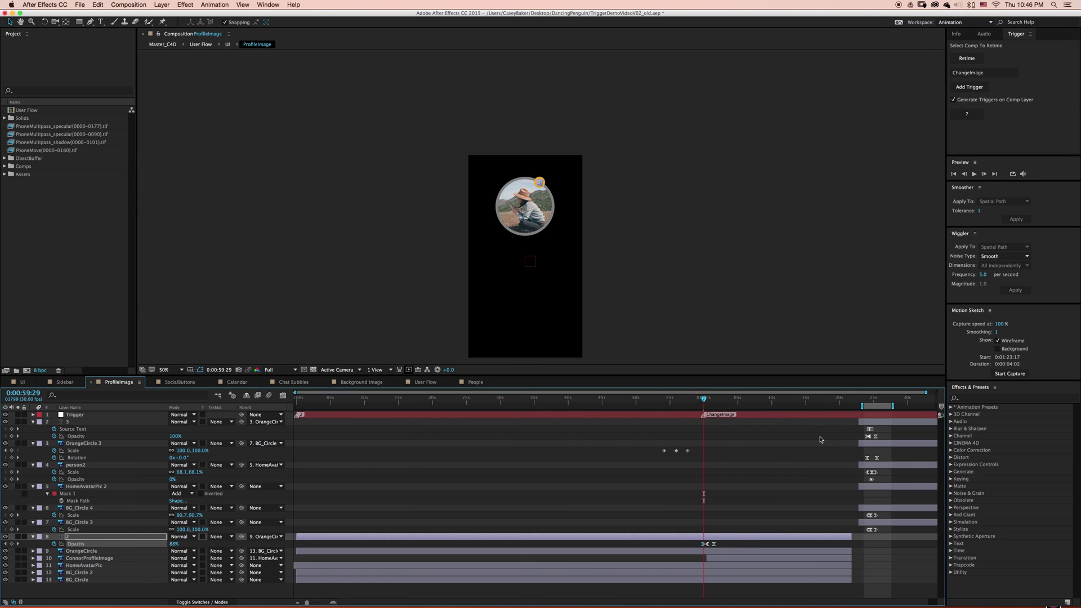
Add a ChangeProfile trigger at 1:24:29 in ProfileImage
left_click(900, 400)
left_click_drag(899, 403, 901, 403)
left_click(996, 74)
key("Return")
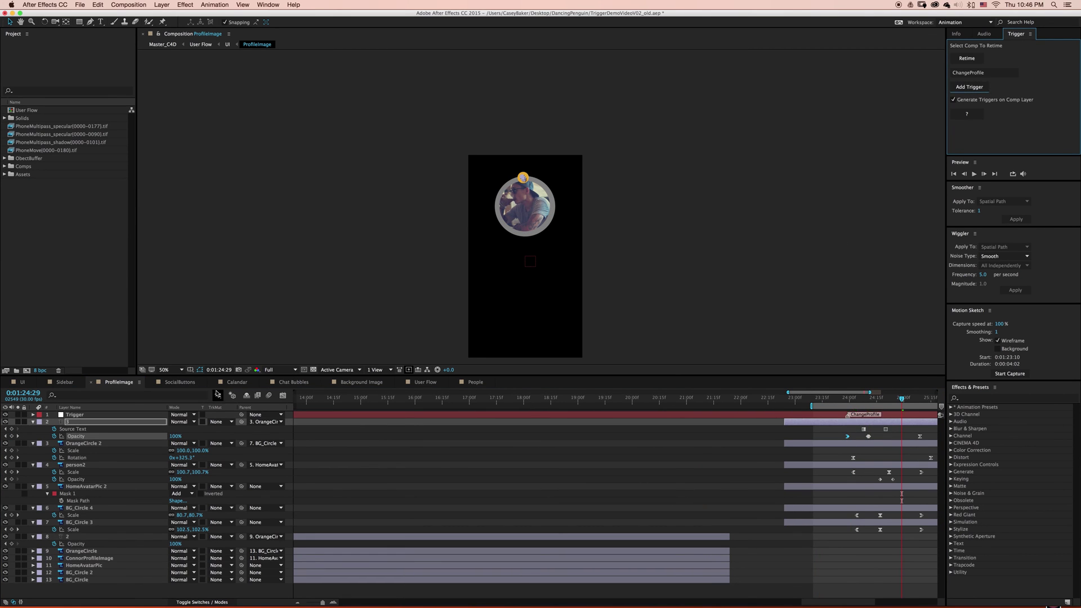
left_click(72, 493)
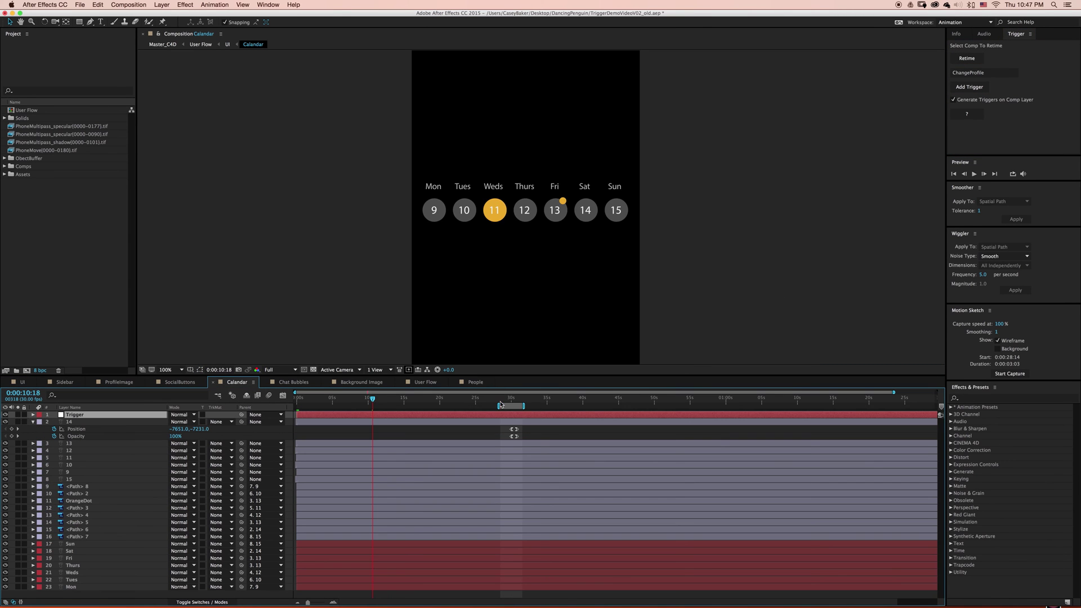
Add an Out trigger to Calendar and a Chat_Up trigger to Chat Bubbles
type("Out")
key("Return")
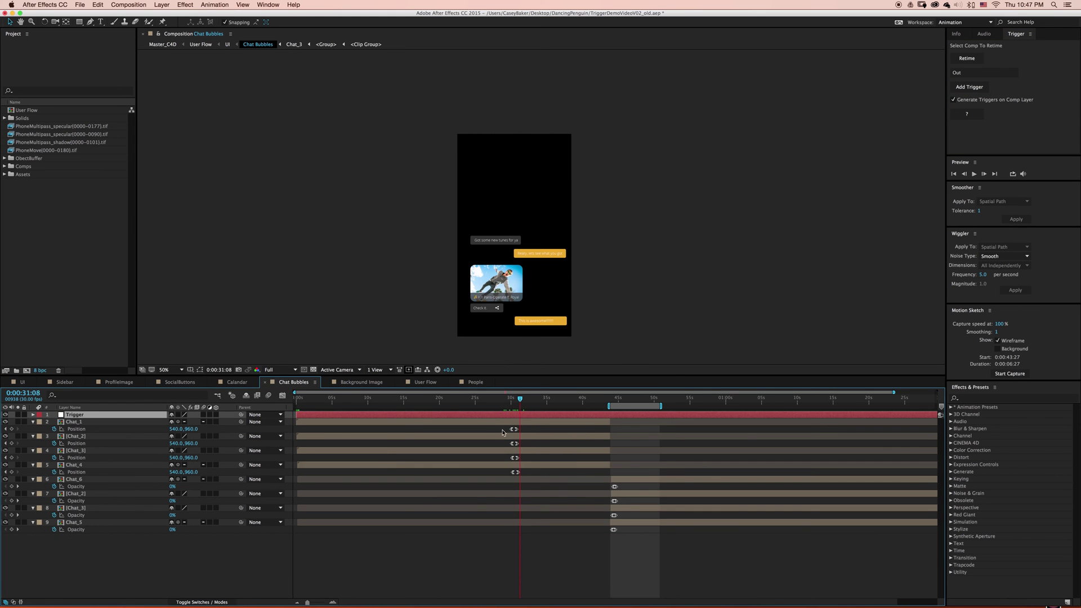
type("Chat_Up")
left_click(955, 87)
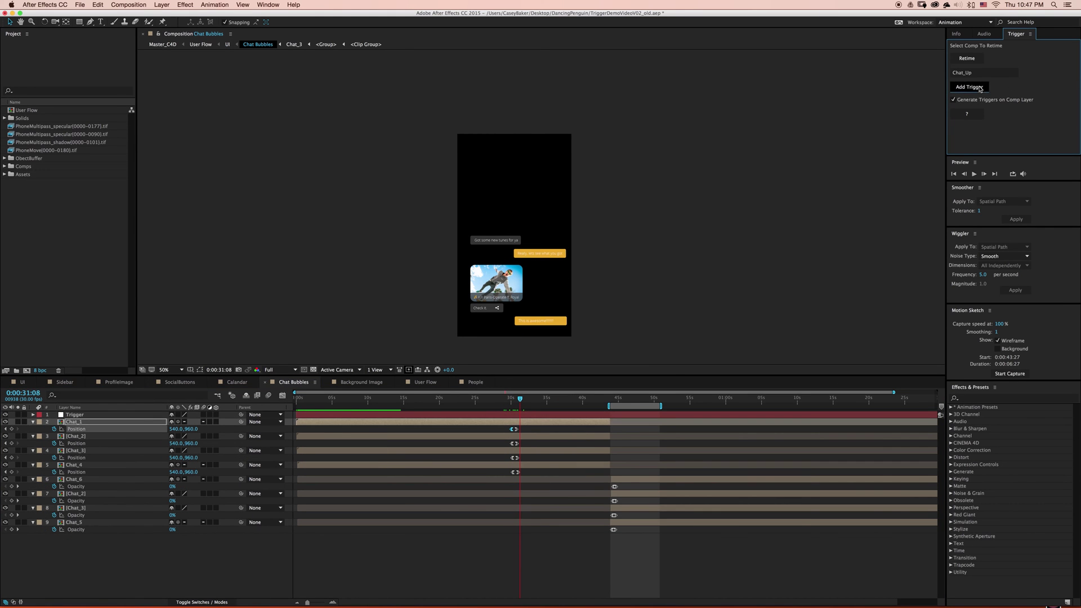
Add a Chat_Down trigger to Chat Bubbles and a SwitchBG trigger to Background Image
key("BackSpace")
key("BackSpace")
type("Down")
left_click(955, 88)
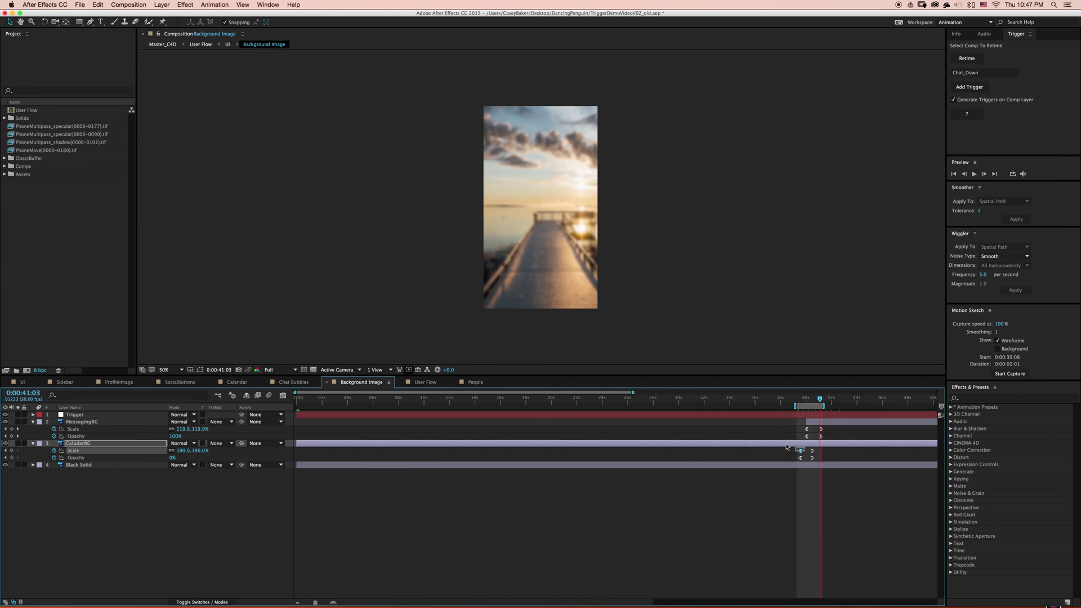
double_click(984, 72)
type("SwitchBG")
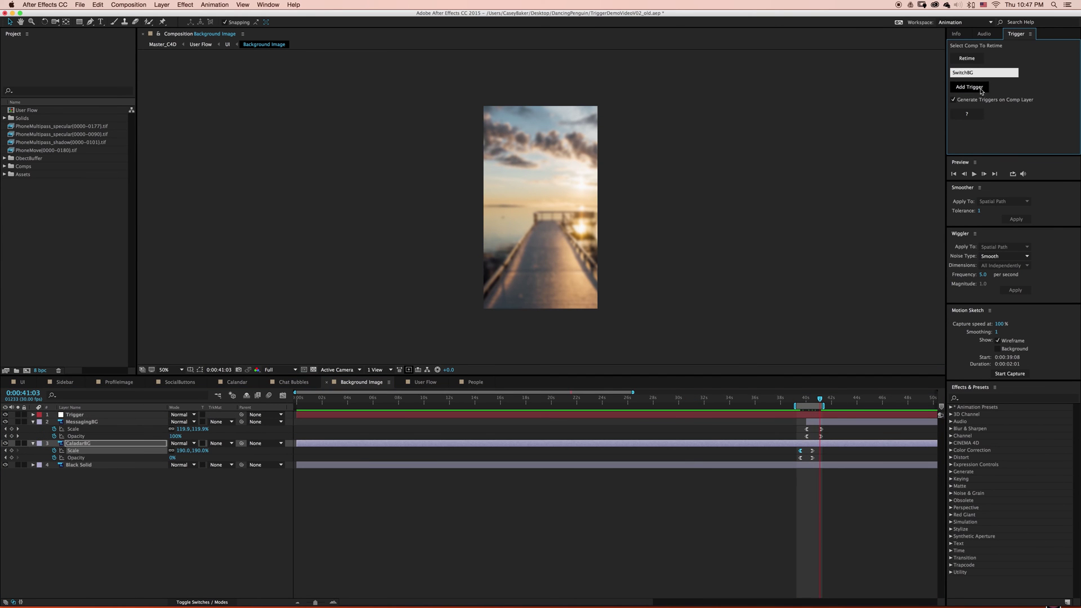
left_click(973, 89)
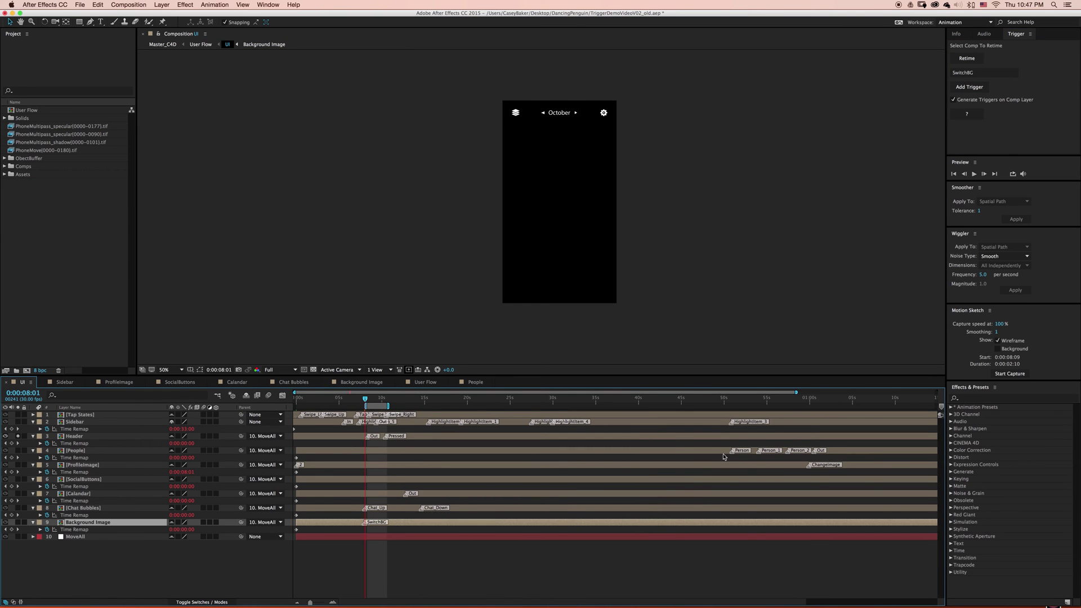
Drag the People layer's Person marker earlier and preview the calendar animation
left_click_drag(732, 453, 354, 454)
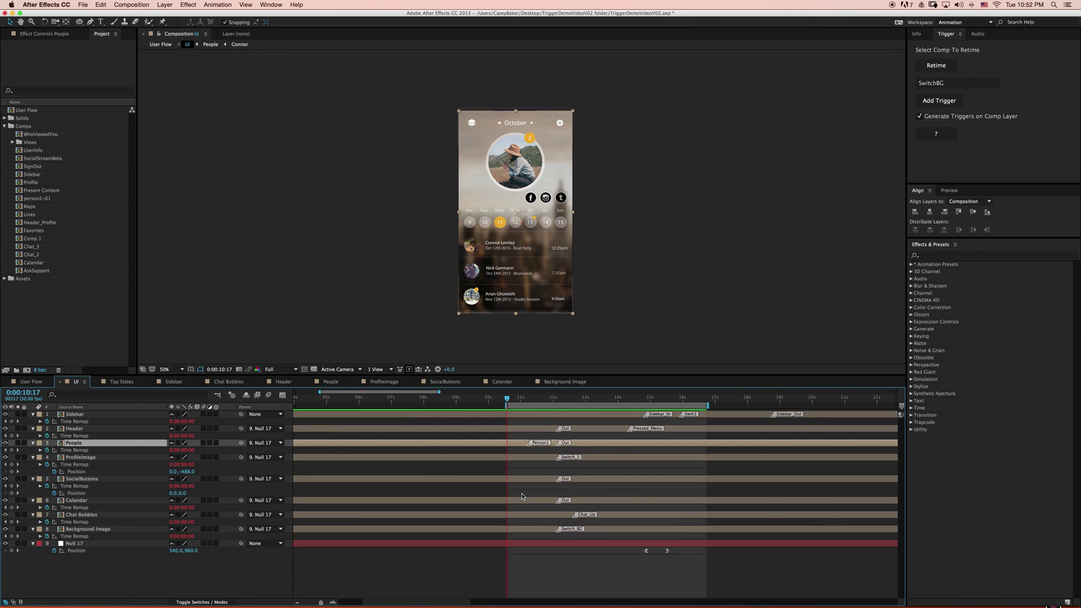
key("space")
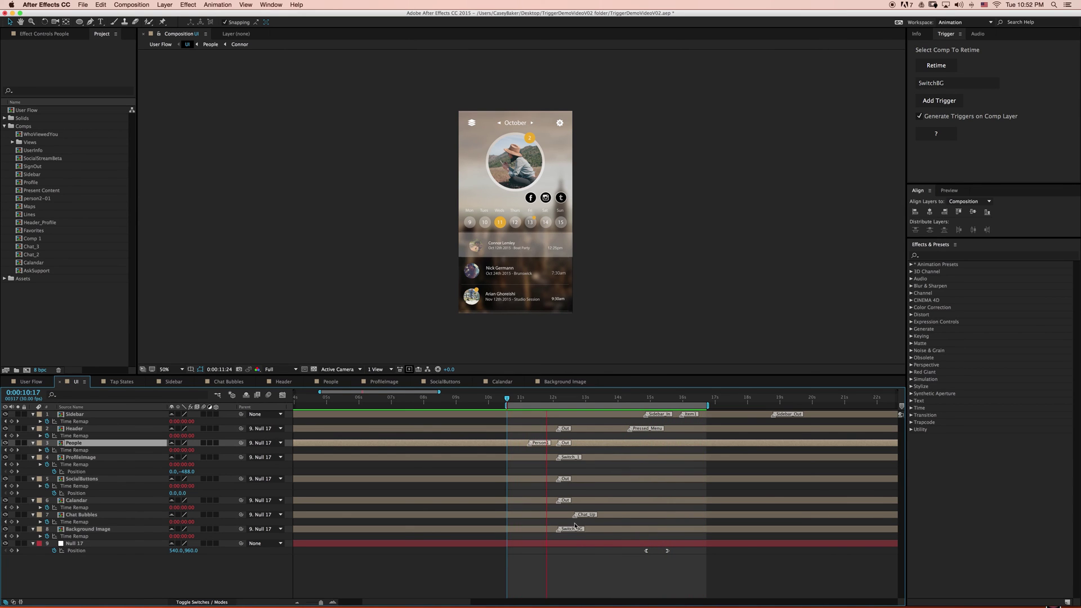
Rename the Chat Bubbles marker at 0:00:12:20 from Chat_Up to Chat_Down and preview
key("space")
double_click(574, 518)
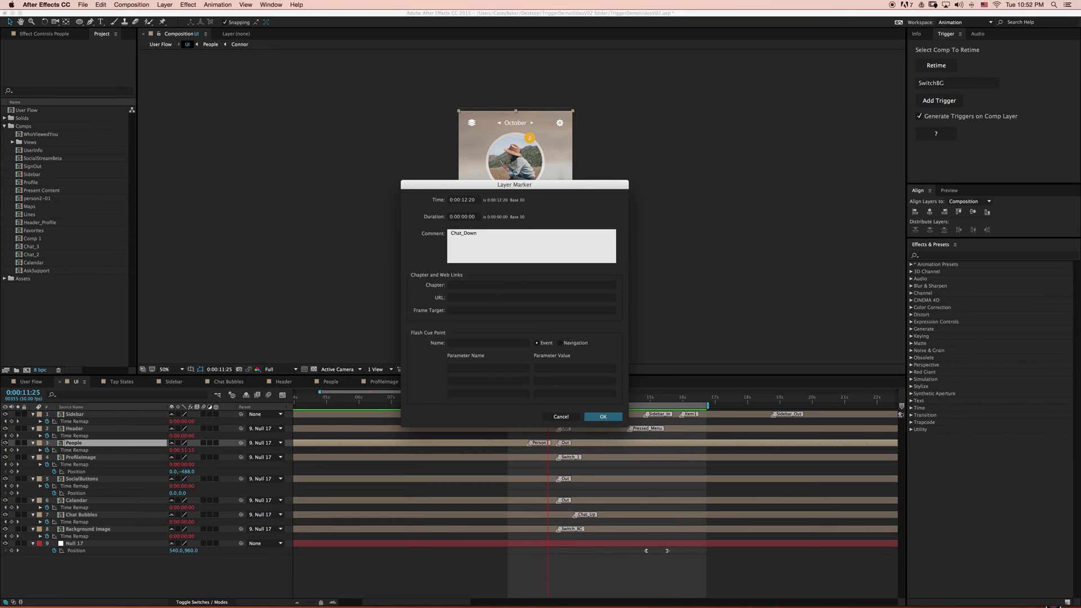
left_click(601, 416)
key("space")
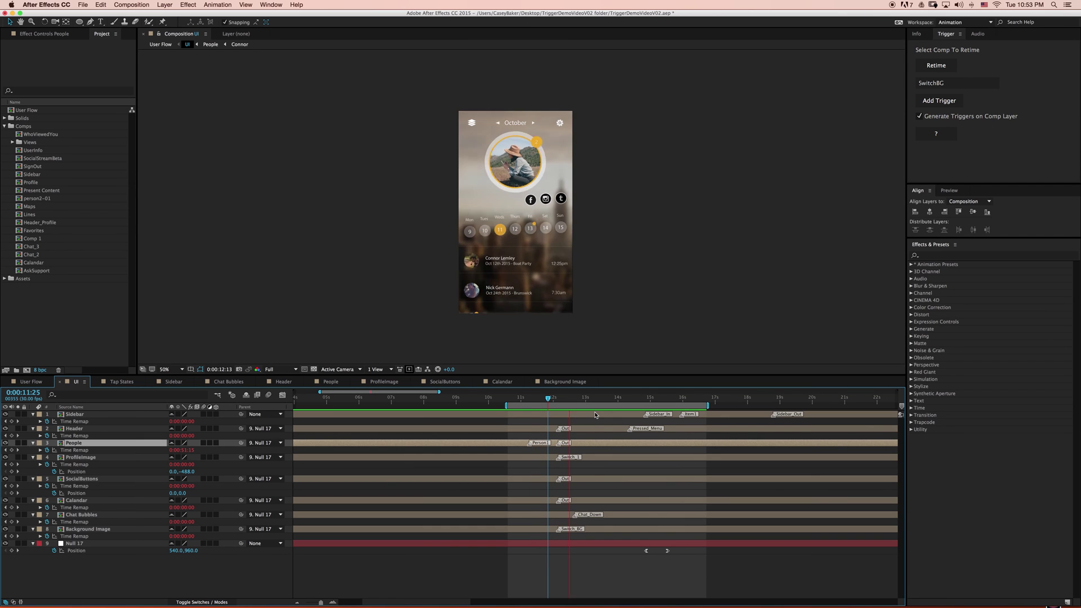
Rename the Chat_Down marker to Chat_Up
key("space")
double_click(575, 515)
key("Right")
key("BackSpace")
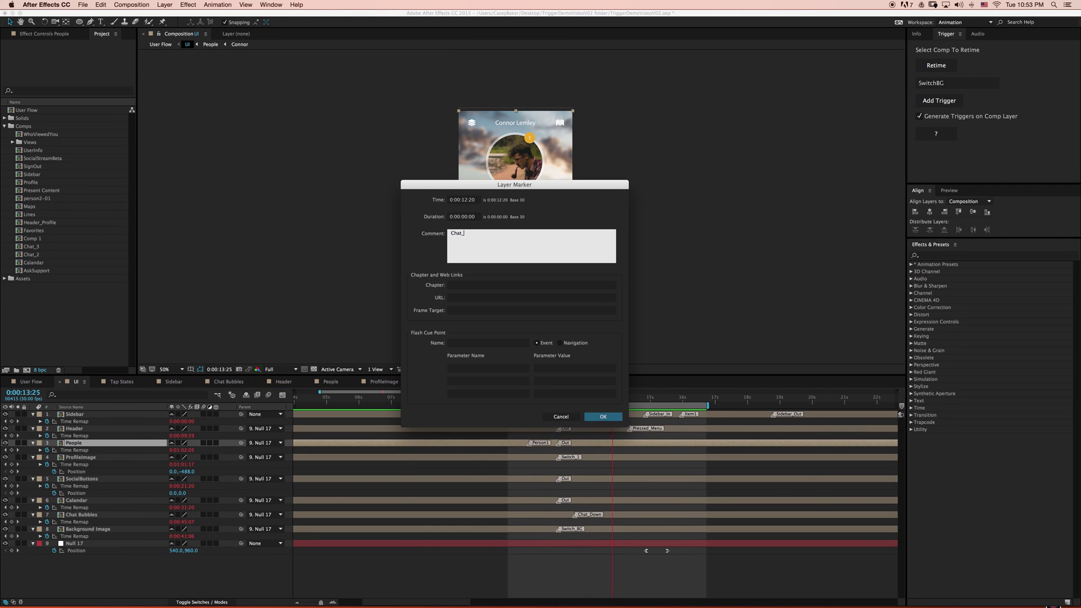
type("Up")
left_click(600, 416)
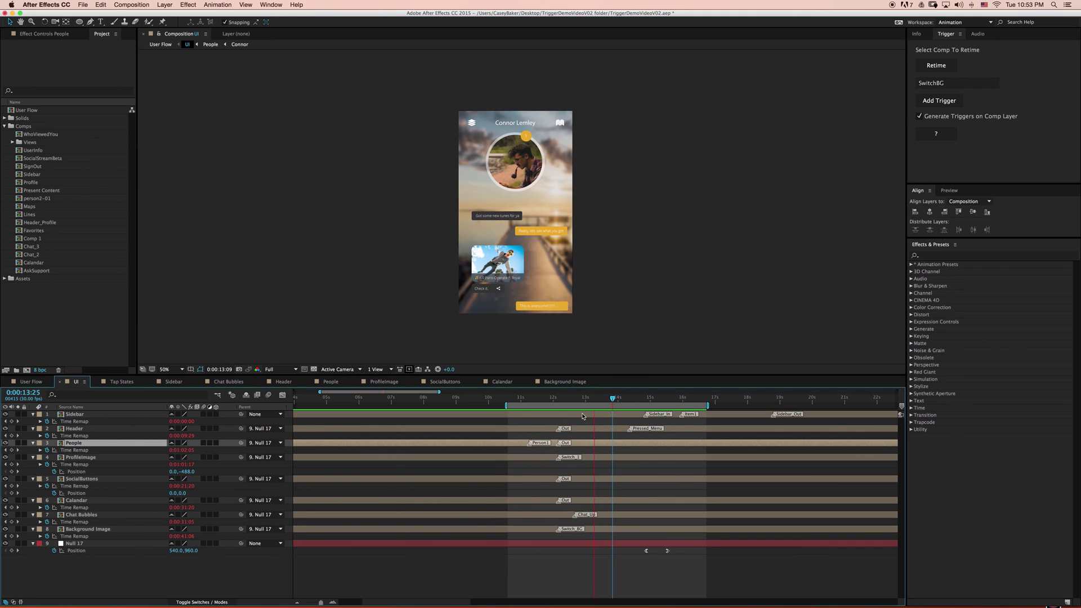
Play the calendar-to-profile transition from 11:15
key("space")
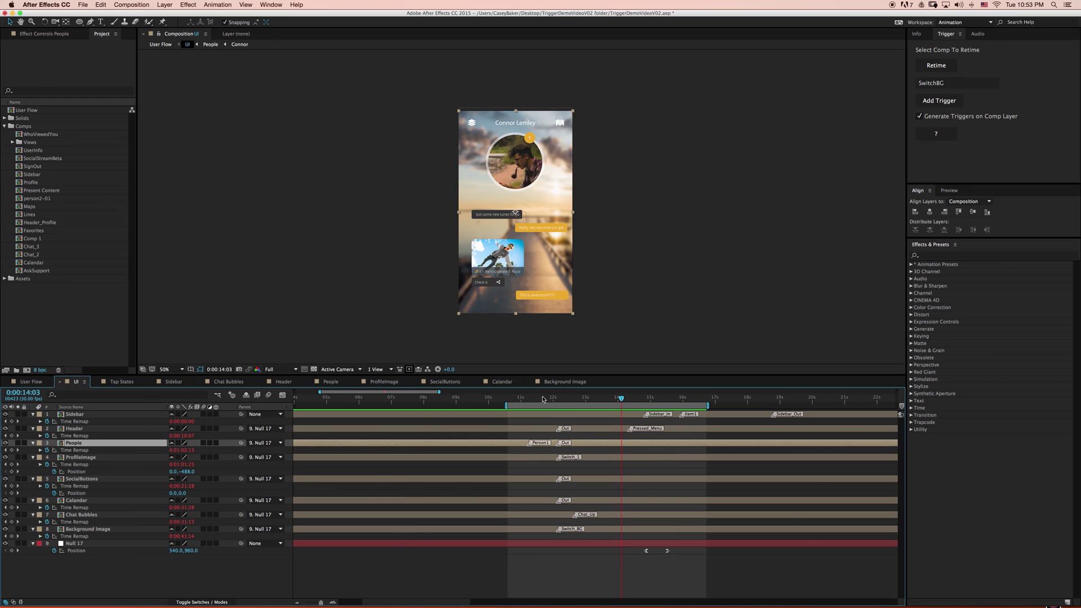
left_click_drag(542, 399, 551, 399)
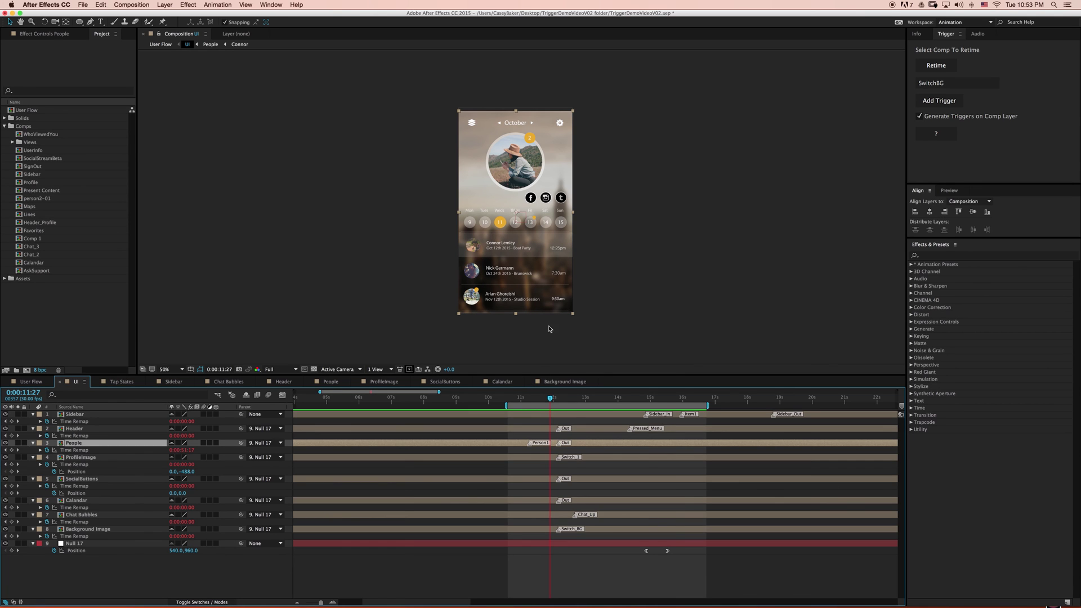
key("space")
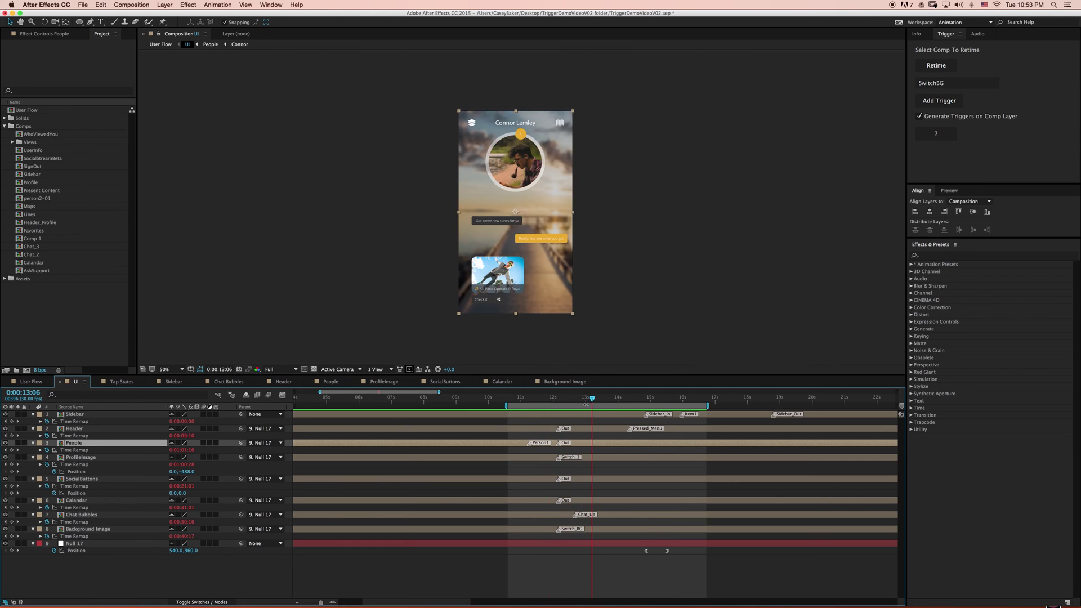
Rename the Person1 marker to Person2
double_click(529, 446)
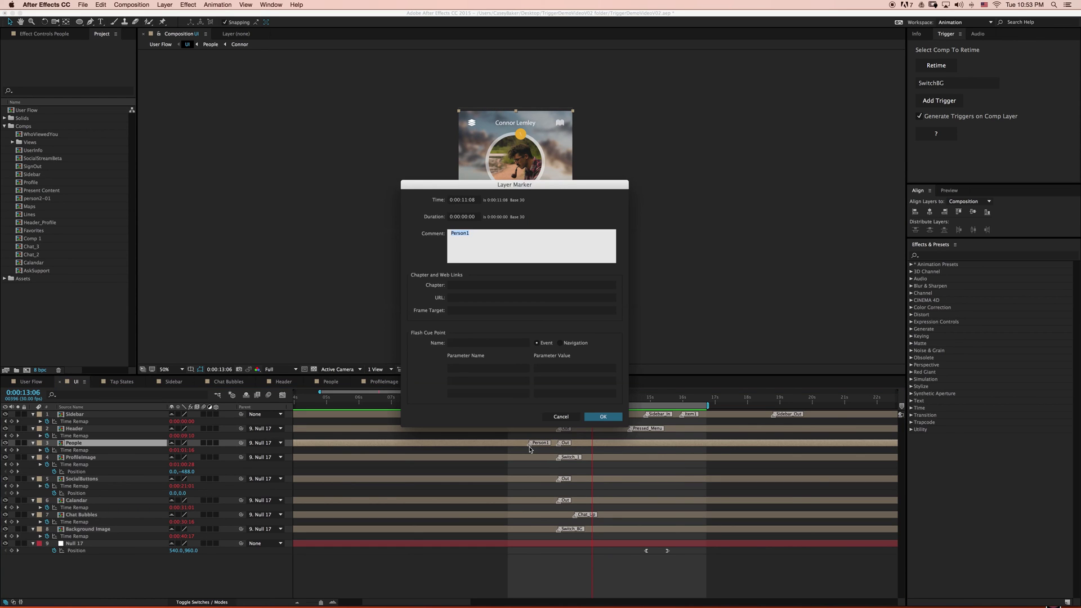
left_click(468, 233)
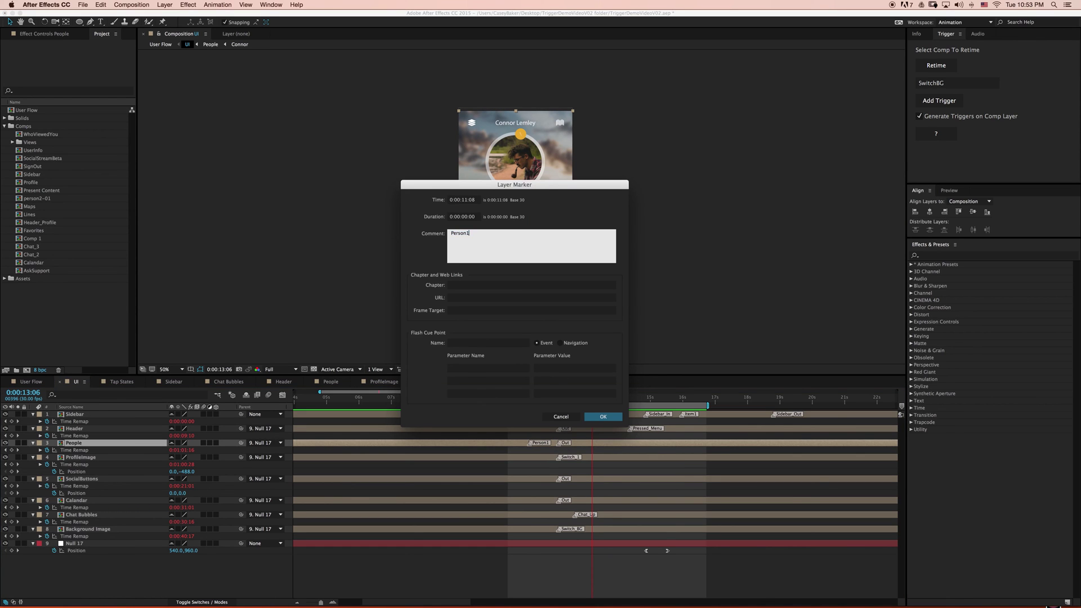
left_click(603, 417)
Rename the Switch_1 marker to Switch_2 and preview the updated animation
double_click(559, 458)
key("BackSpace")
type("2")
left_click(597, 419)
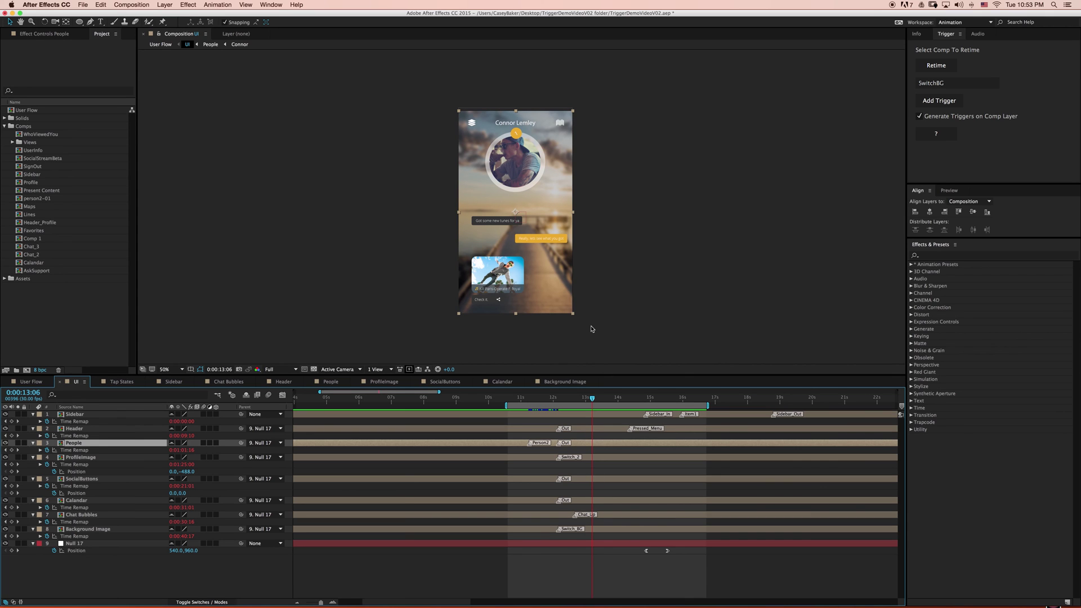
key("space")
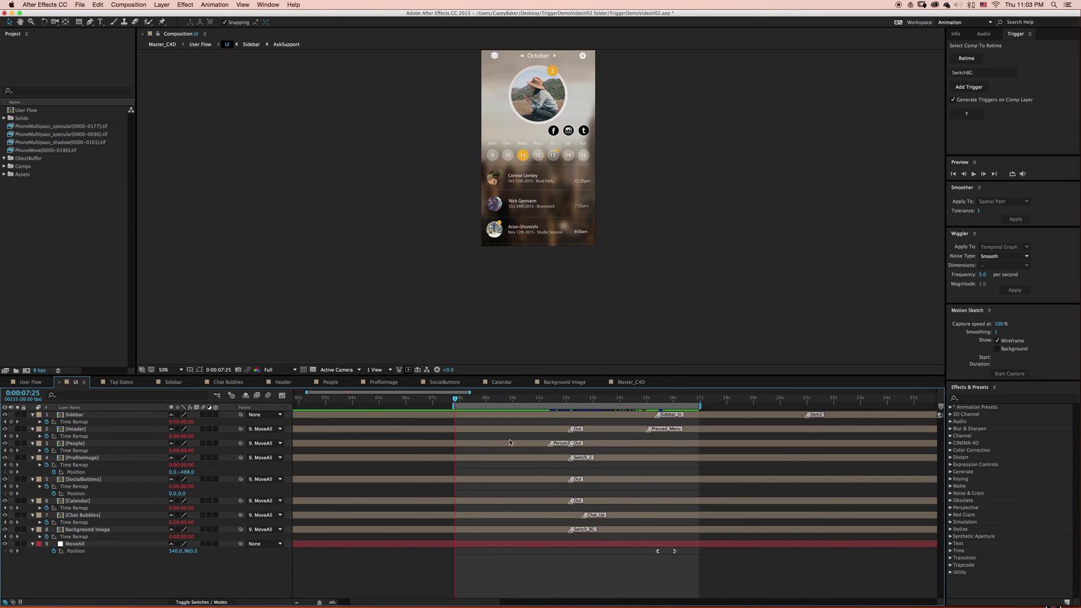
Switch to the User Flow comp and retime its UI layer from the trigger markers
key("Tab")
left_click(178, 397)
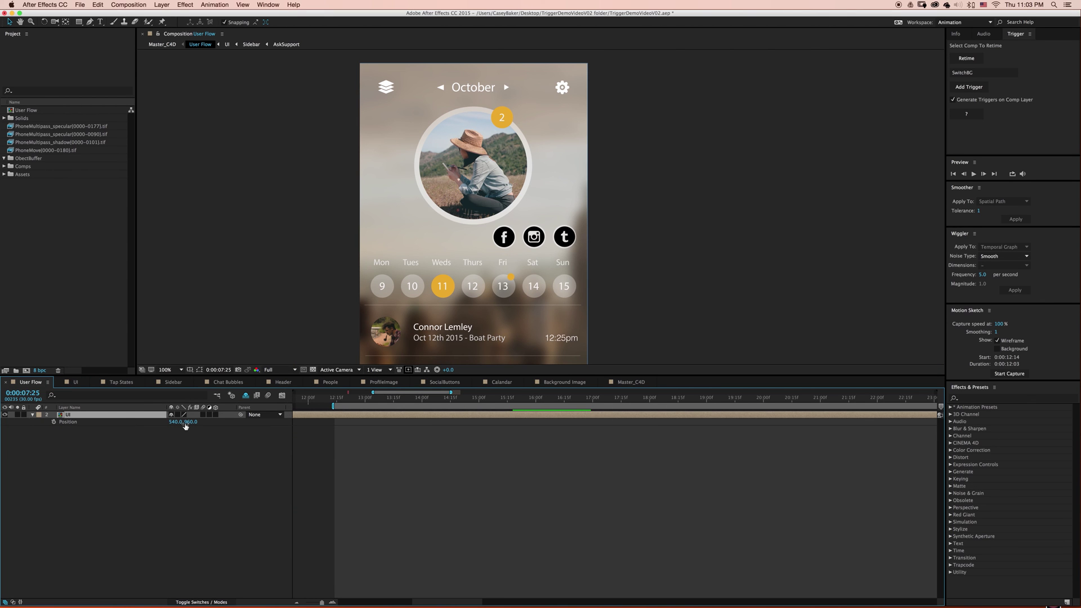
left_click(952, 61)
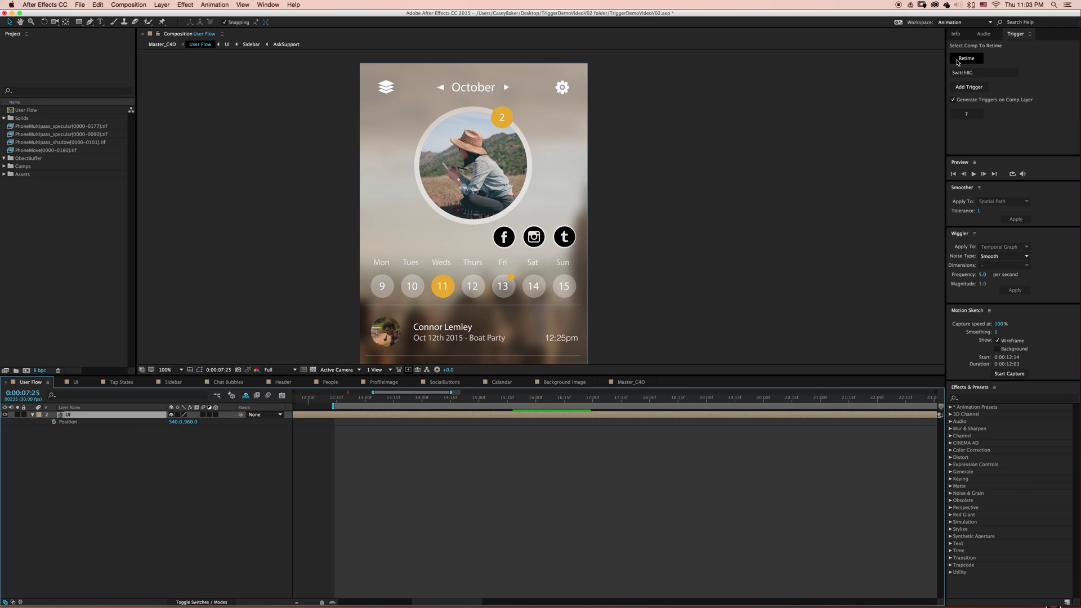
Inside the UI precomp, add a ChatView trigger at about 11 seconds
left_click(111, 416)
double_click(111, 417)
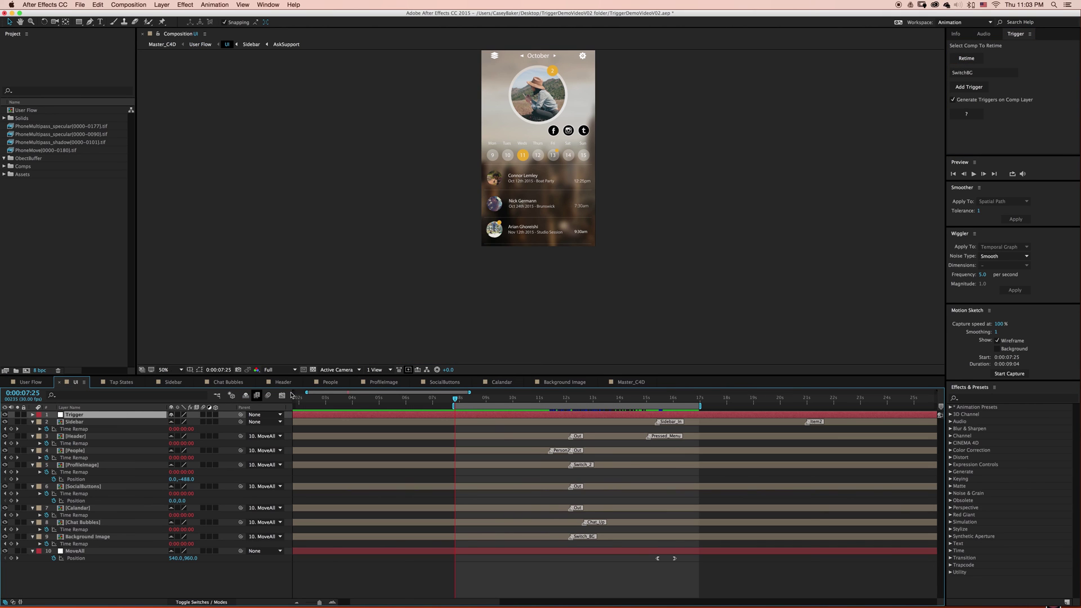
left_click(551, 402)
left_click(990, 74)
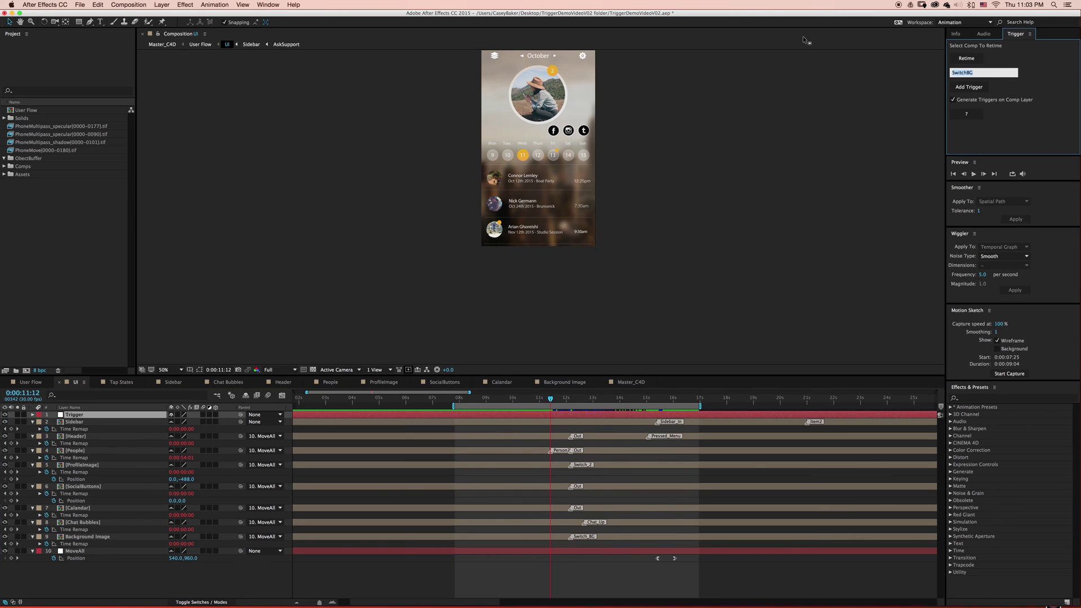
type("ChatView")
left_click(969, 86)
Add a Sidebar trigger at about 15 seconds
left_click(649, 400)
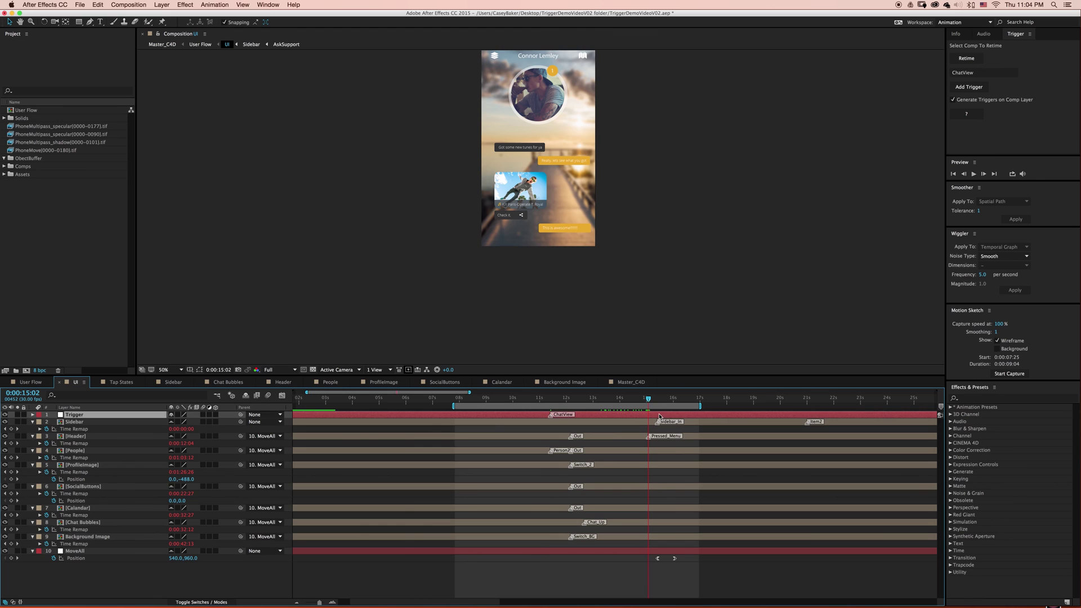
left_click(982, 72)
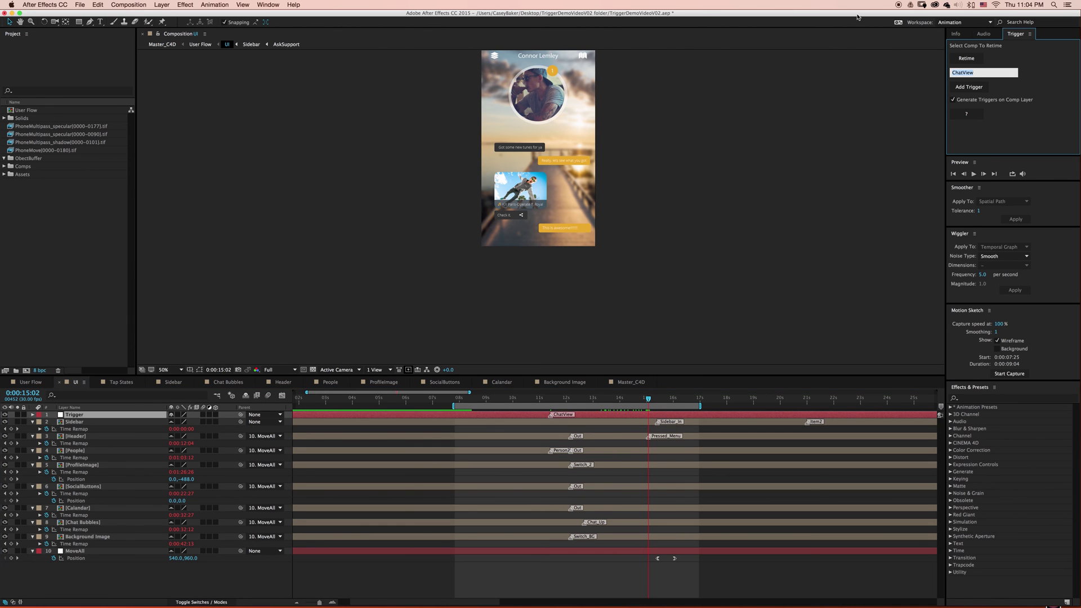
type("Sidebar")
left_click(969, 86)
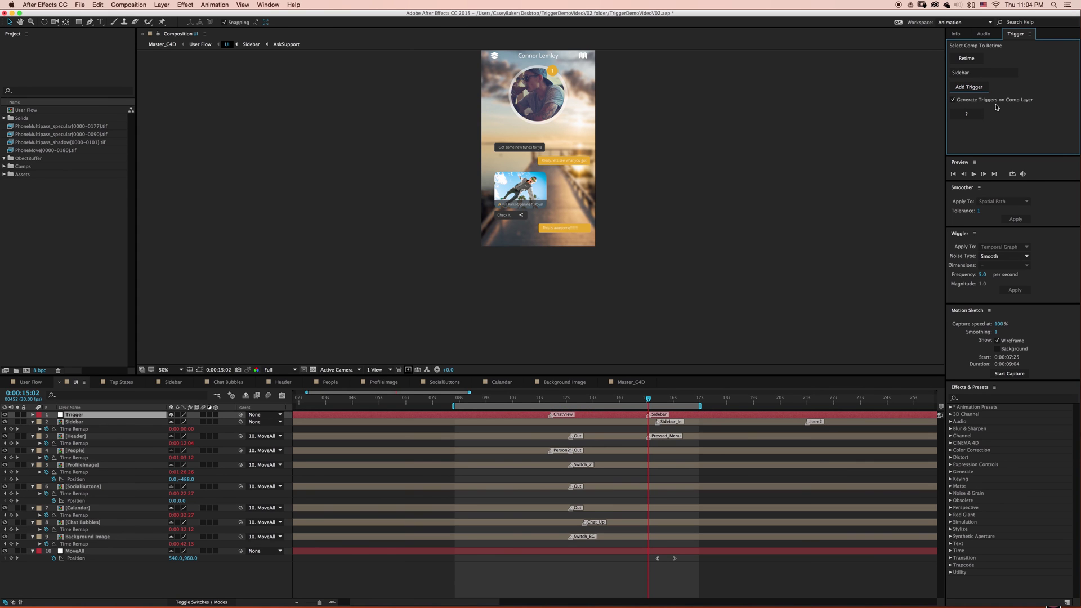
Back in User Flow, move the ChatView marker later to about 13 seconds
left_click(216, 396)
left_click(163, 389)
key("minus")
key("minus")
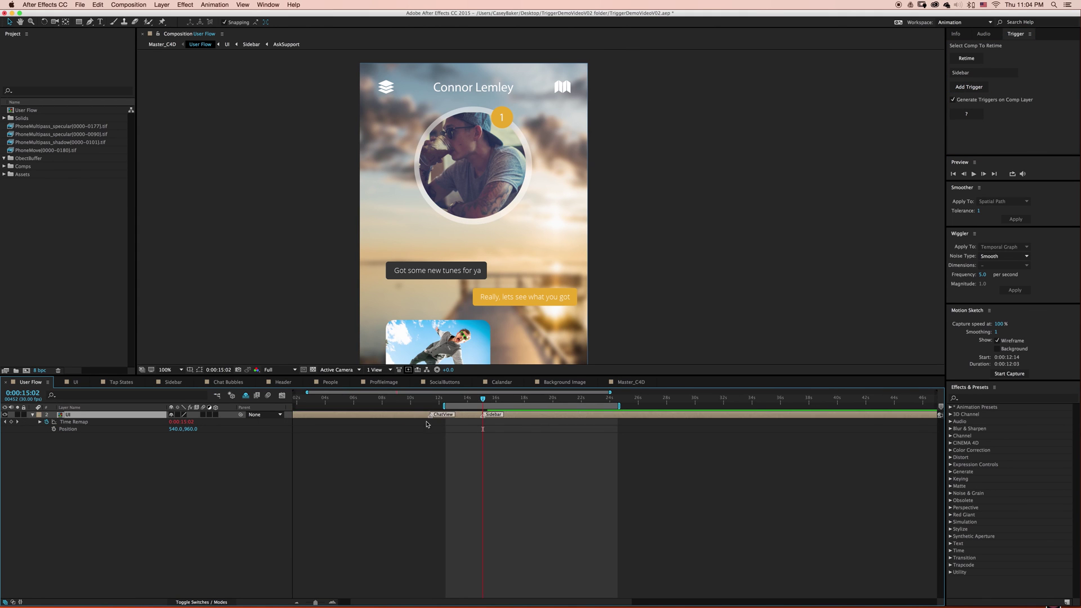
mouse_move(431, 416)
left_mouse_down()
mouse_move(456, 417)
mouse_move(434, 401)
left_mouse_up()
Scrub the ChatView transition at 50% viewer zoom and shift the Sidebar marker slightly later
key("equal")
left_click(427, 400)
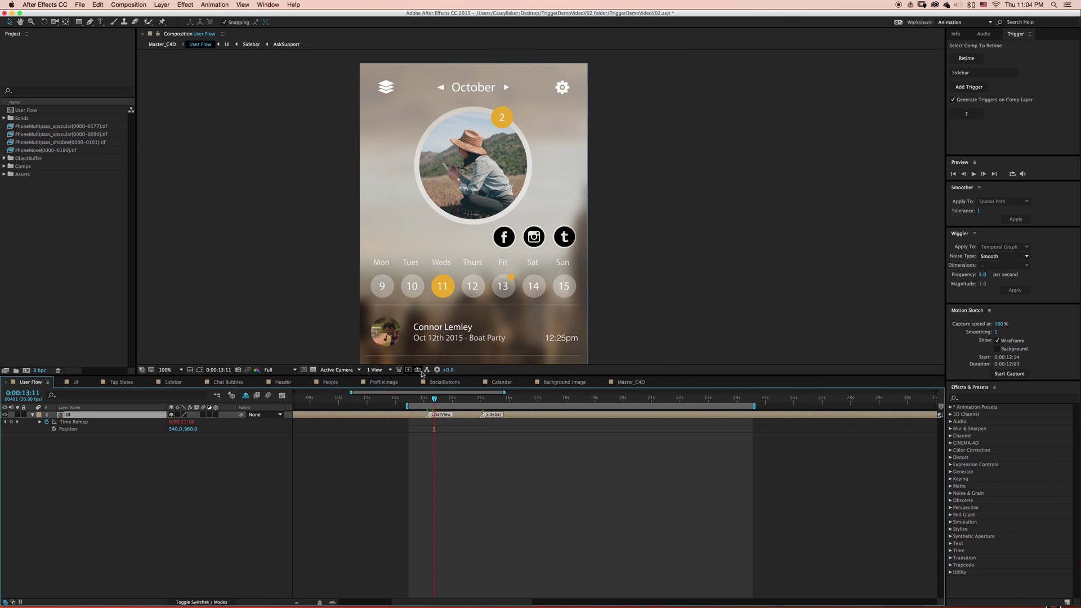
key("comma")
left_click(424, 400)
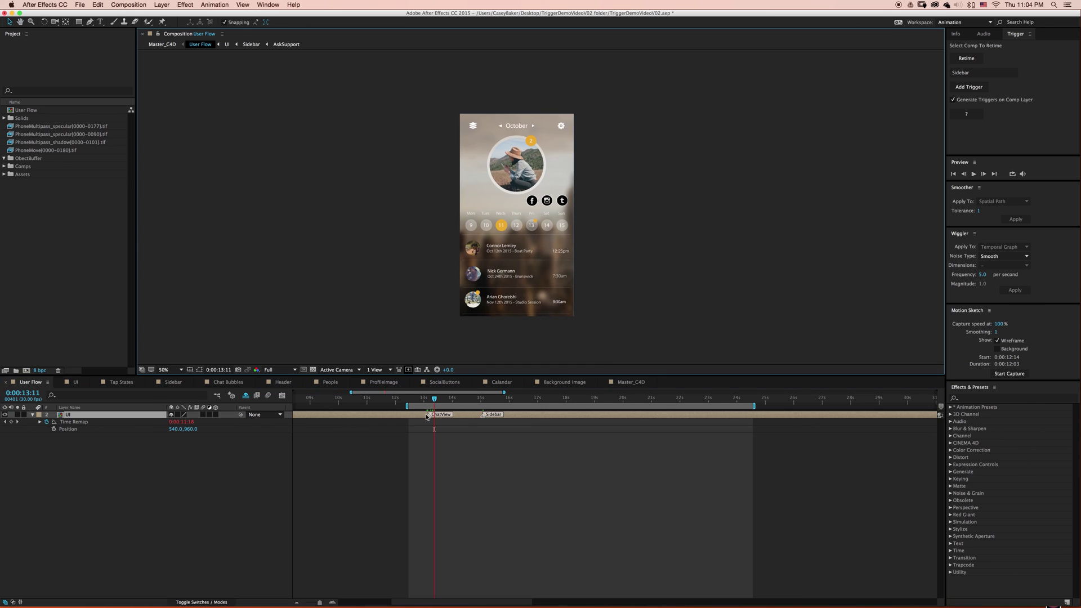
mouse_move(424, 400)
left_mouse_down()
mouse_move(475, 398)
mouse_move(498, 417)
mouse_move(488, 400)
mouse_move(580, 392)
left_mouse_up()
left_click(481, 400)
Unhide the shy Tap States layer, scrub to about 14 seconds, and play the flow preview
left_click(232, 396)
left_click_drag(445, 402, 496, 392)
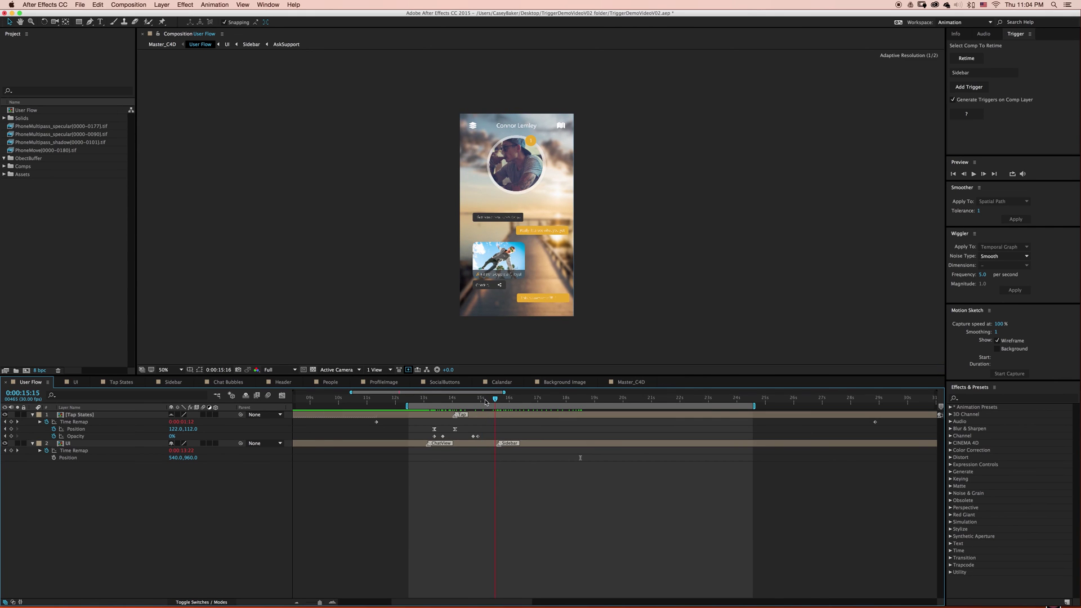
key("super+z")
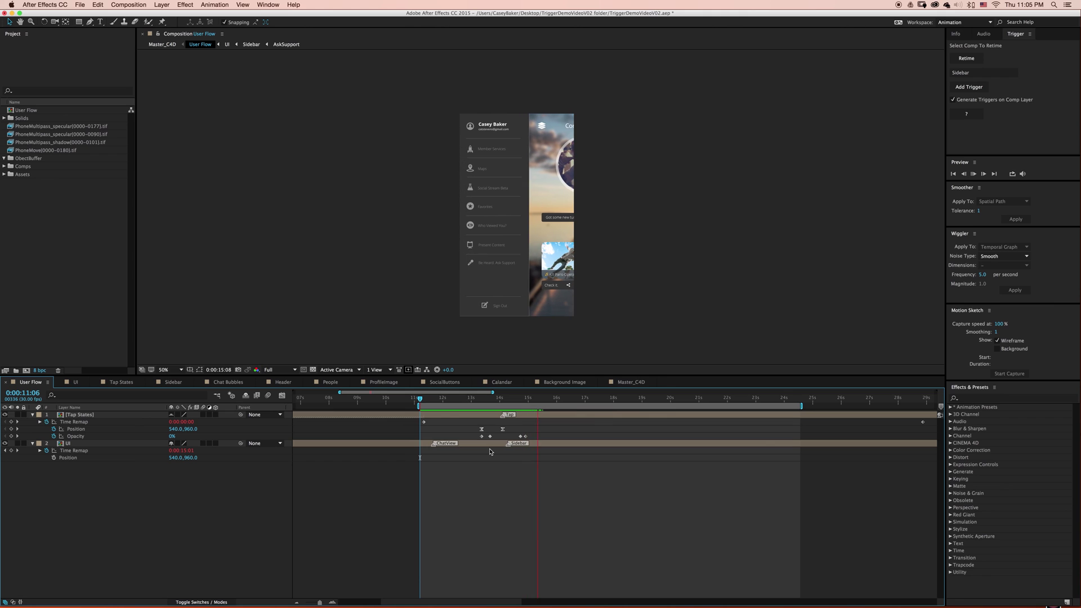
End the work area at 0:00:16:13 and replay the preview
key("space")
key("n")
key("space")
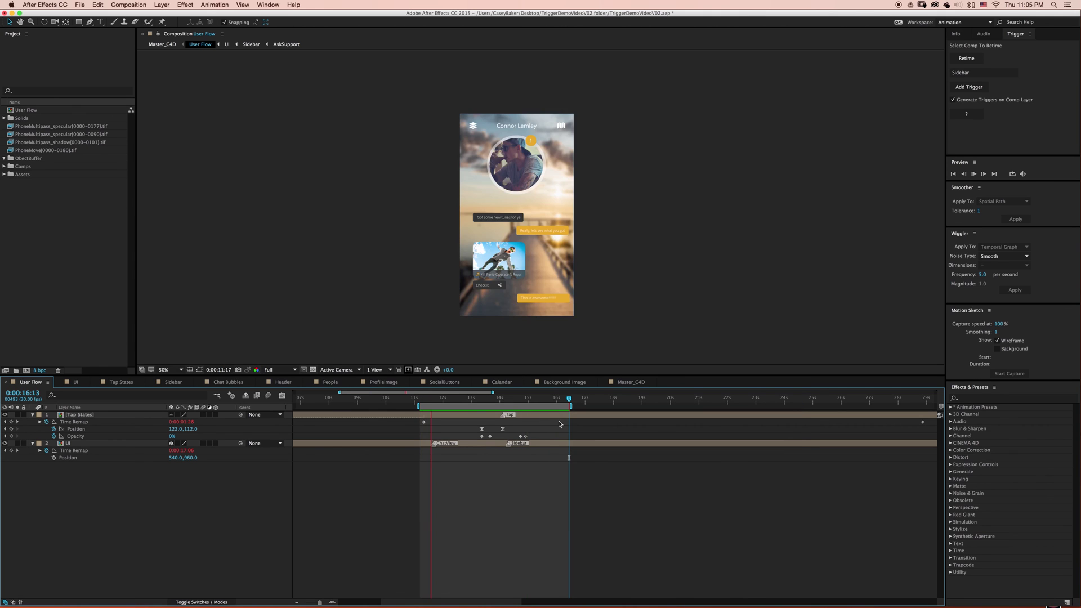